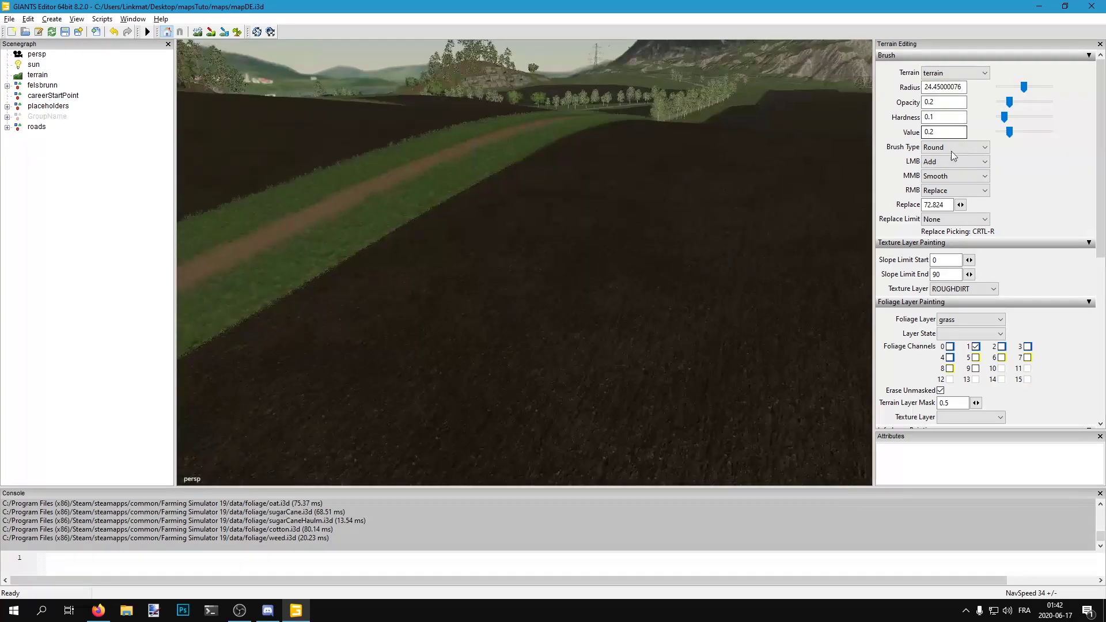
pyautogui.moveTo(567, 250); pyautogui.dragTo(573, 246, button='middle')
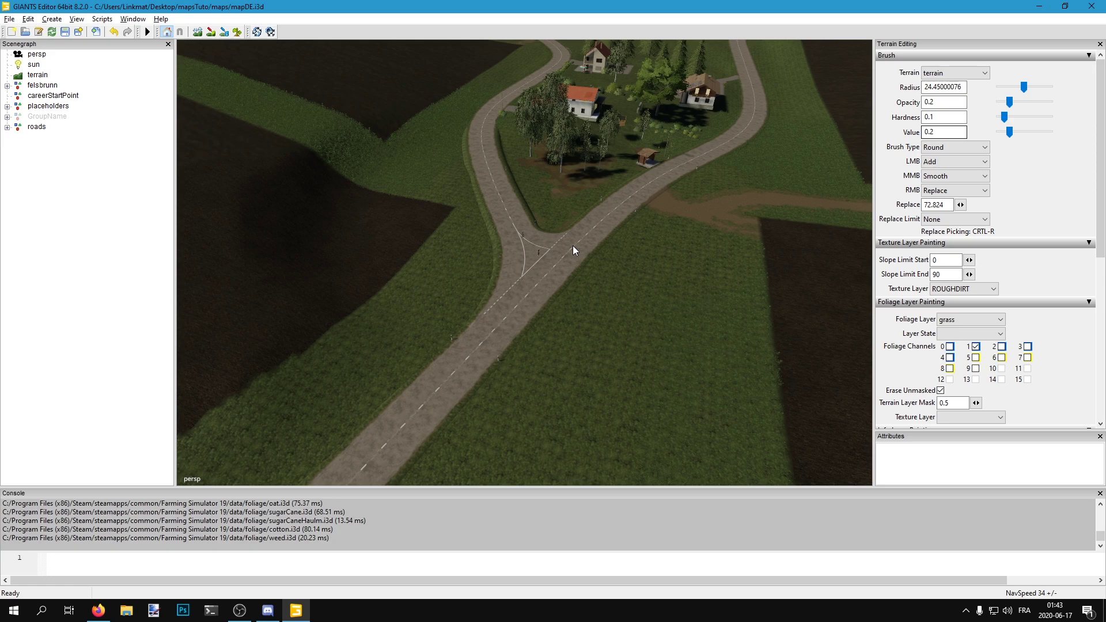
pyautogui.keyDown('alt'); pyautogui.moveTo(572, 245); pyautogui.dragTo(564, 204); pyautogui.keyUp('alt')
pyautogui.moveTo(565, 209); pyautogui.dragTo(617, 217, button='middle')
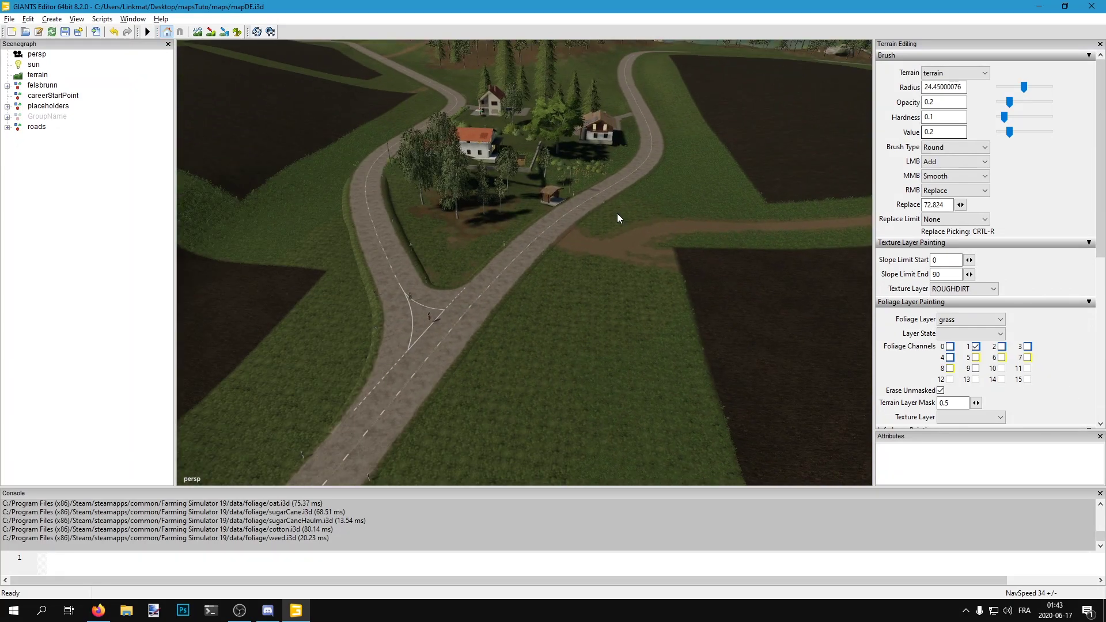
pyautogui.scroll(1, 311, 44)
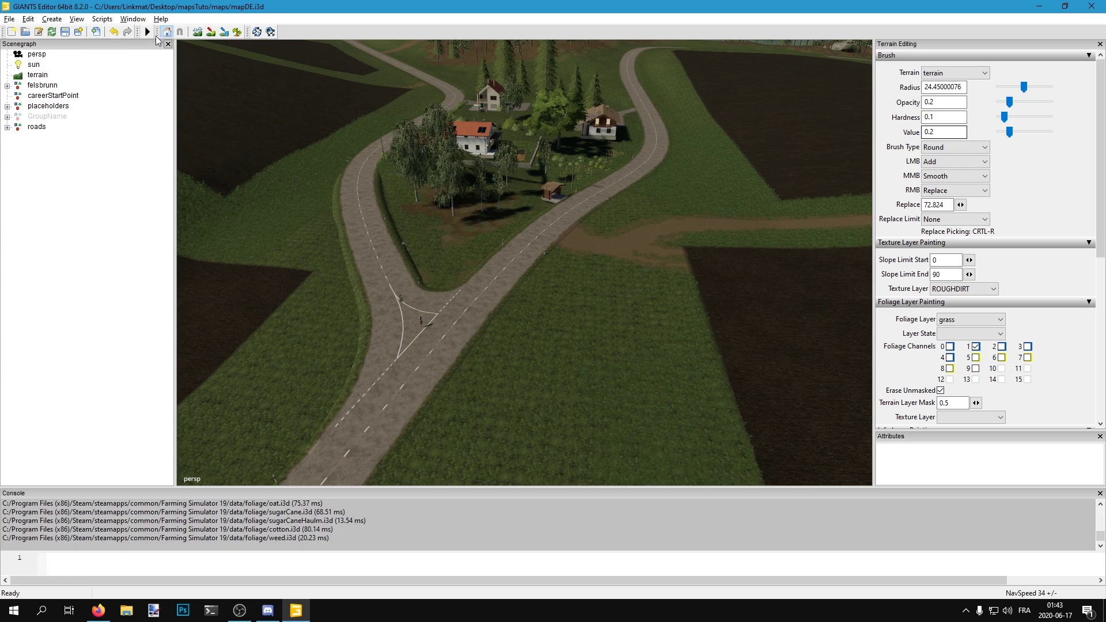
pyautogui.keyDown('alt'); pyautogui.moveTo(663, 165); pyautogui.dragTo(630, 168); pyautogui.keyUp('alt')
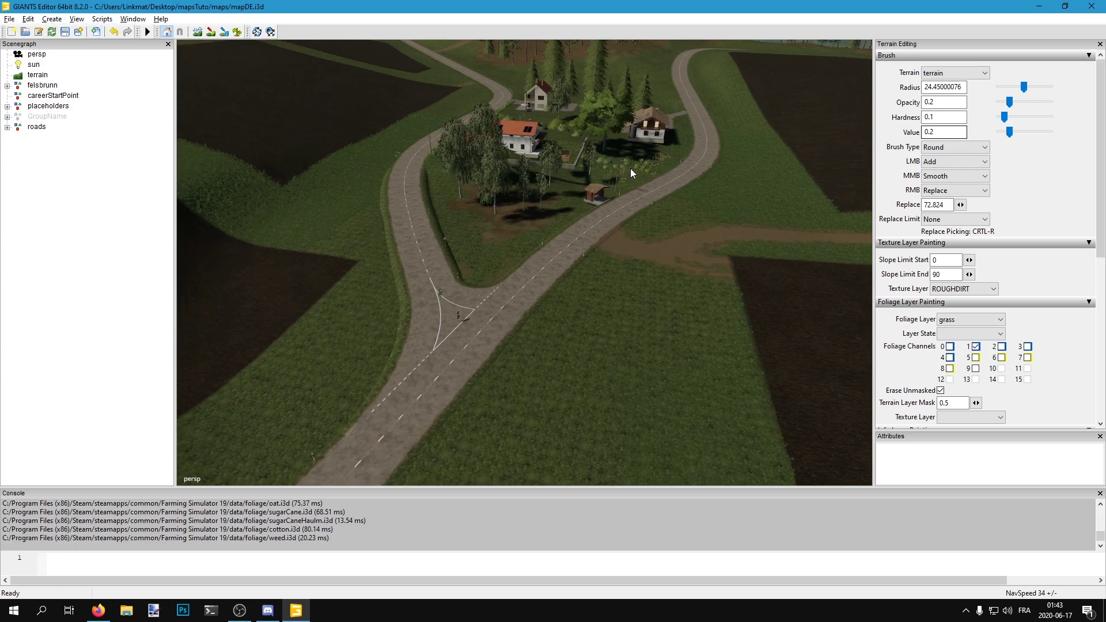
pyautogui.click(9, 19)
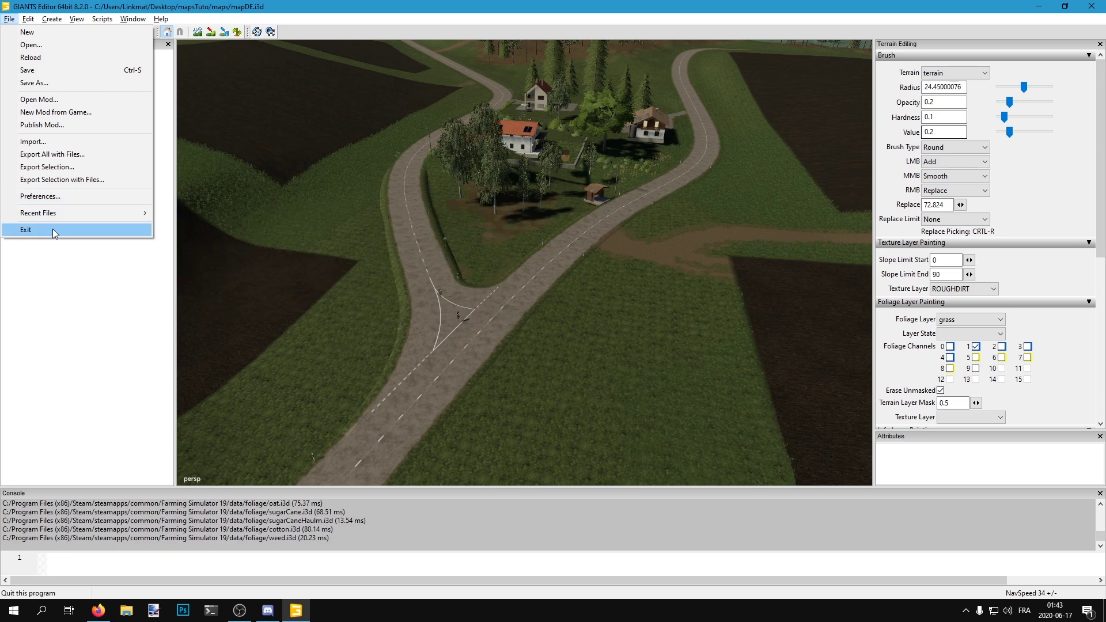
pyautogui.click(191, 212)
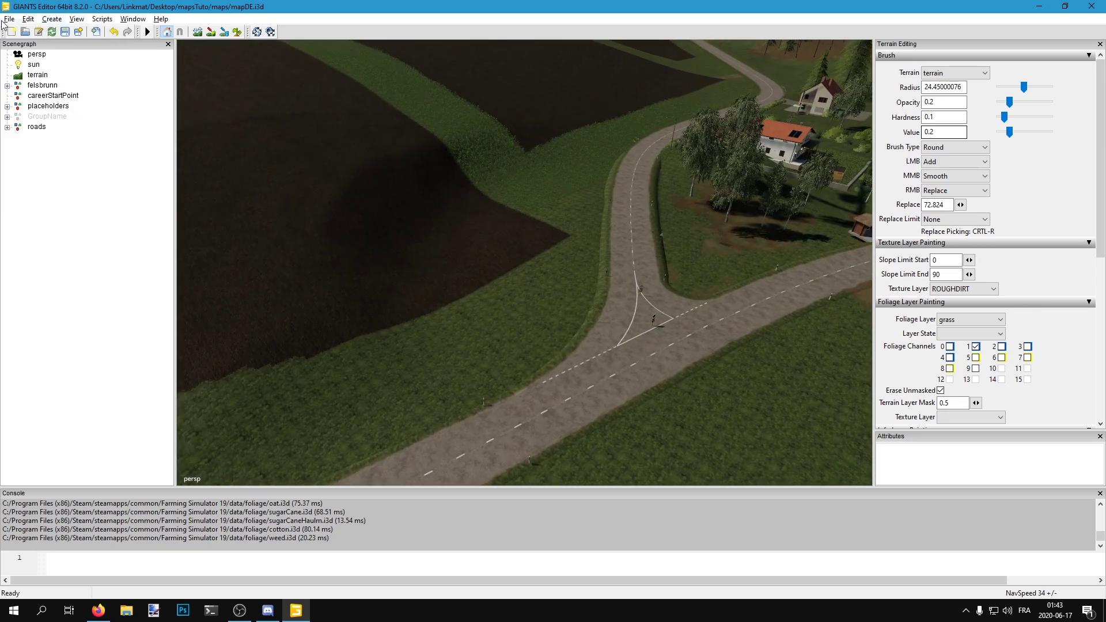
# Create a new mod from the game using the Sample Mod Map 1 item, without saving changes to the open map.
pyautogui.click(8, 19)
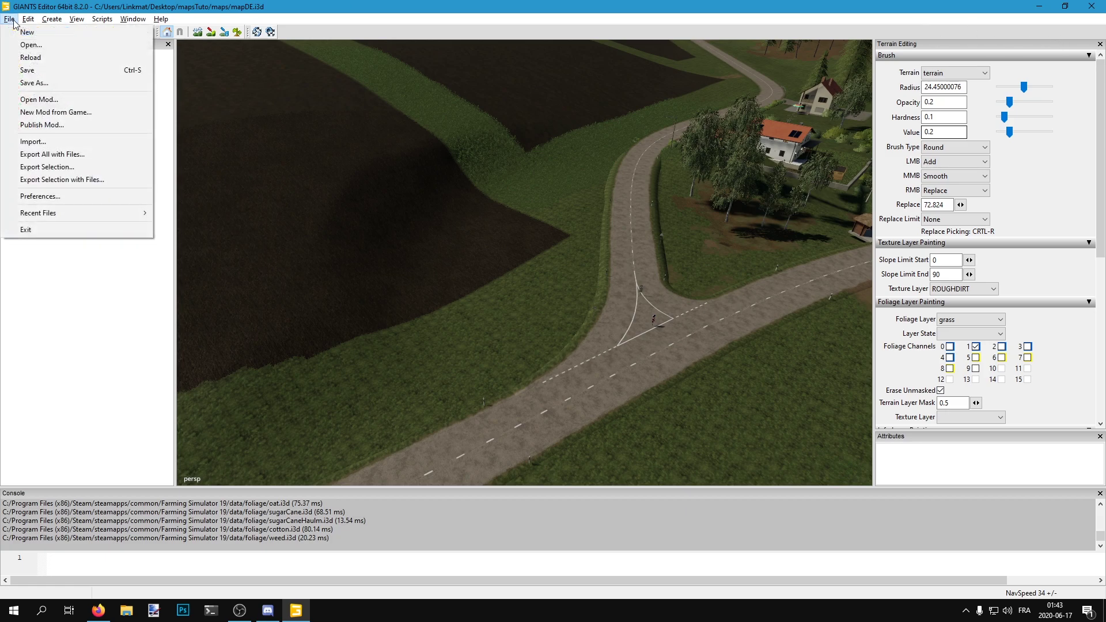
pyautogui.click(66, 114)
pyautogui.click(591, 301)
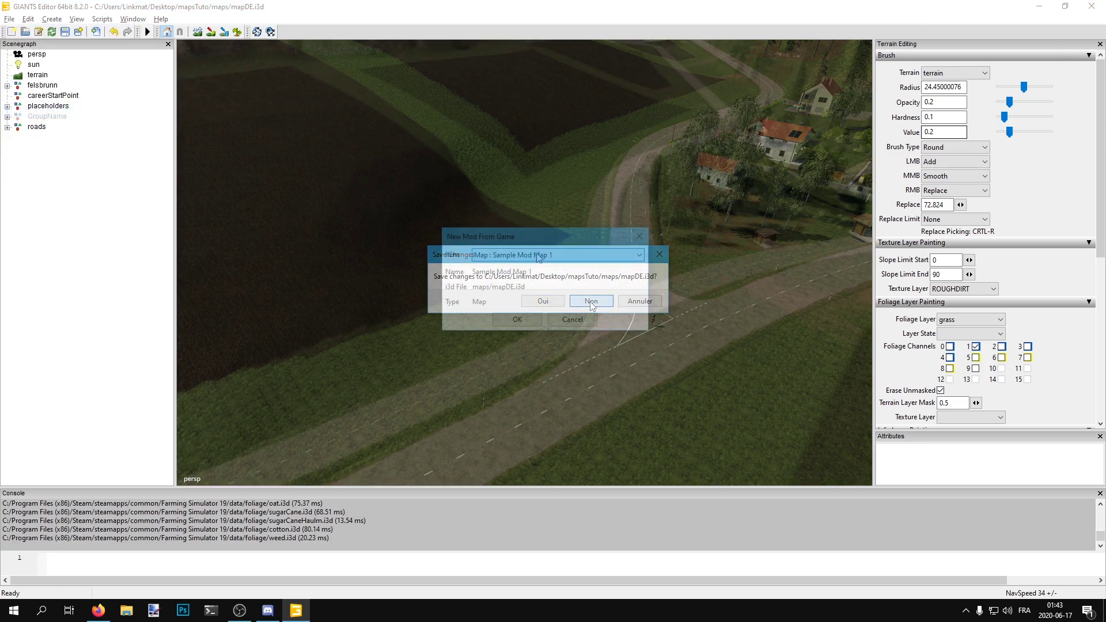
pyautogui.click(538, 255)
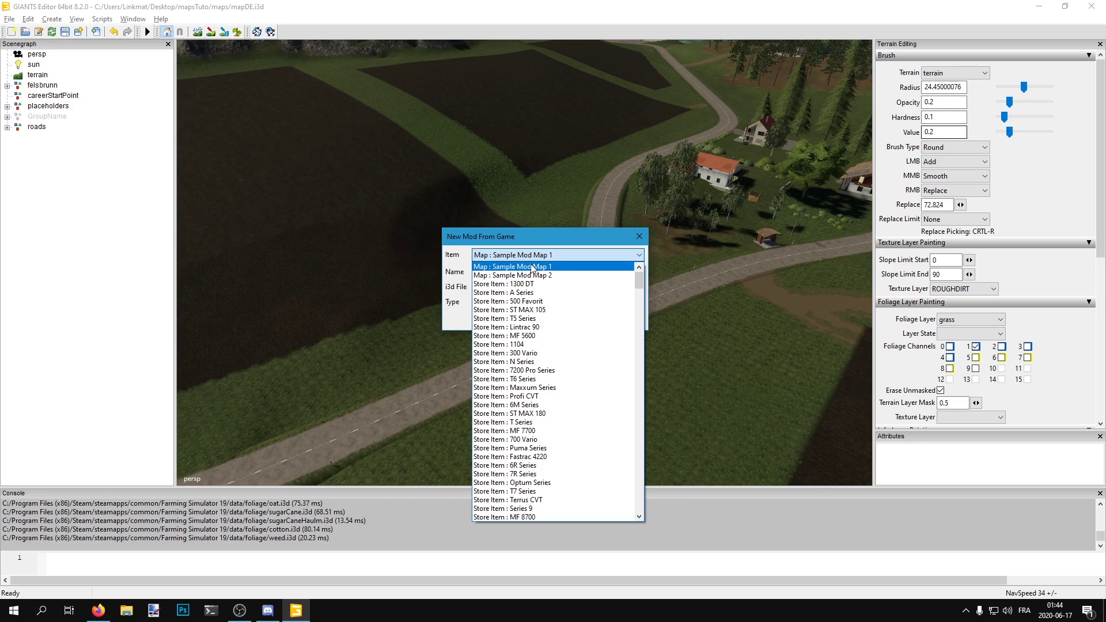
pyautogui.click(530, 268)
pyautogui.click(520, 322)
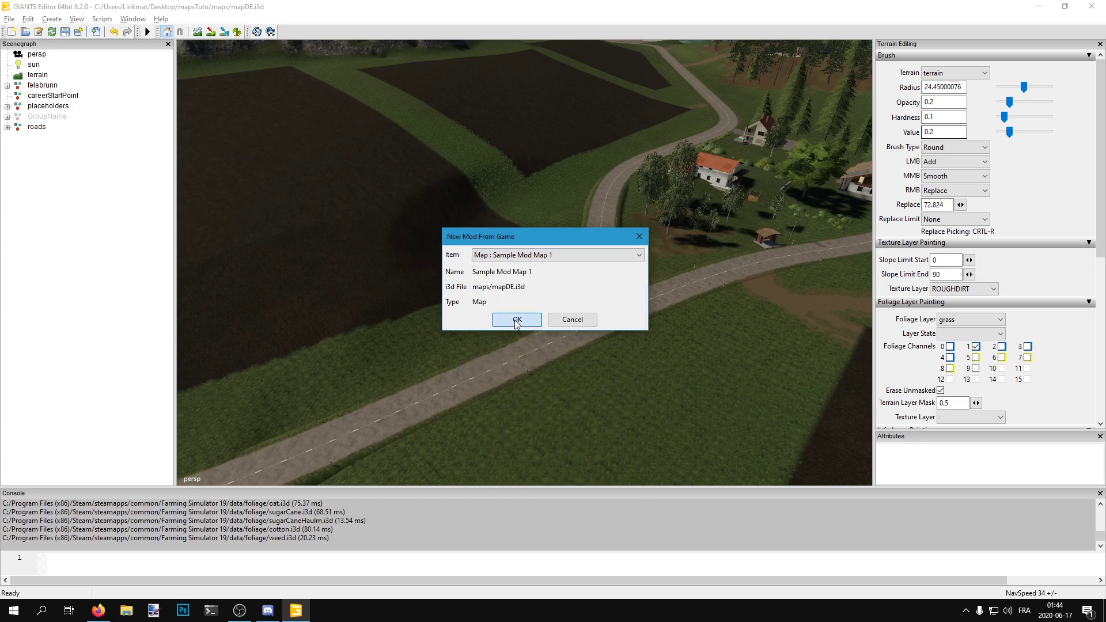
# Choose the mapsTuto folder on the desktop as the new mod's working directory and confirm it.
pyautogui.click(766, 260)
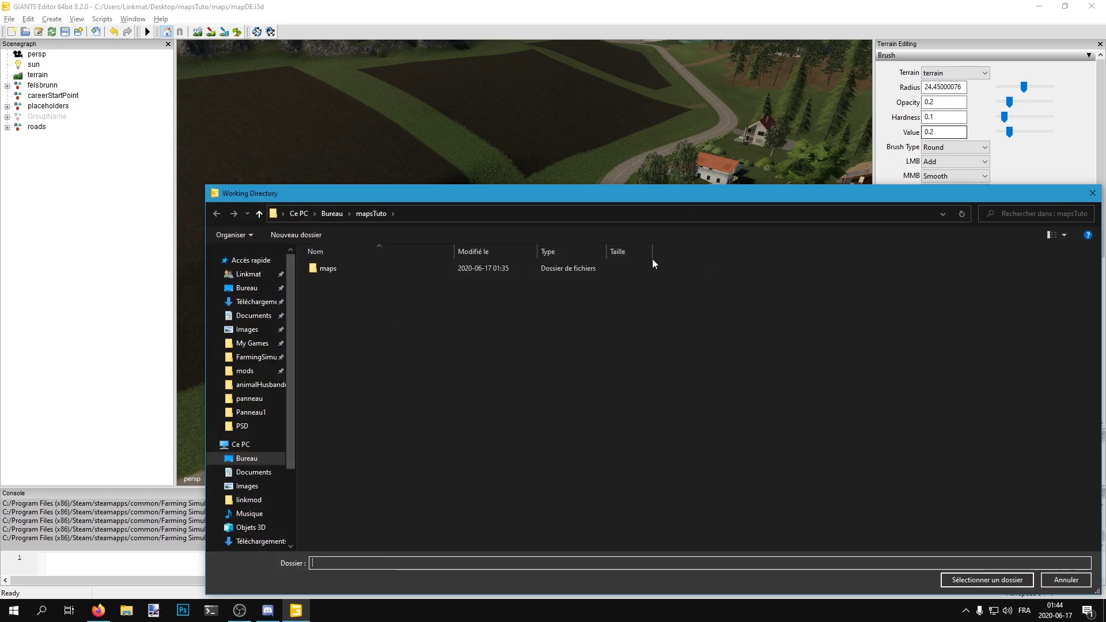
pyautogui.click(248, 290)
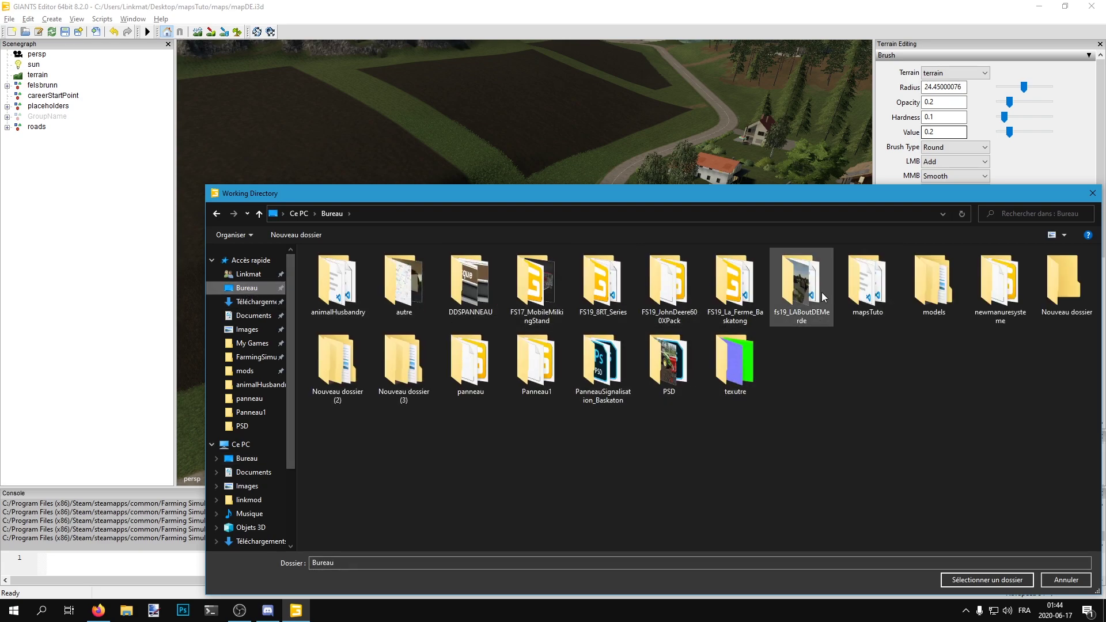
pyautogui.doubleClick(866, 285)
pyautogui.click(216, 213)
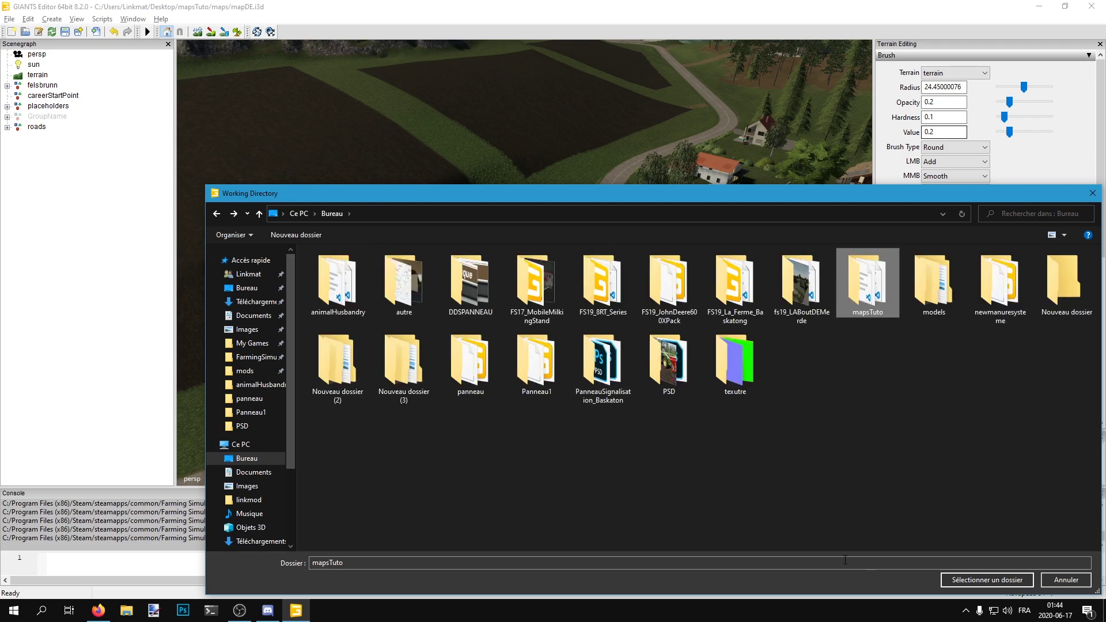
pyautogui.click(986, 580)
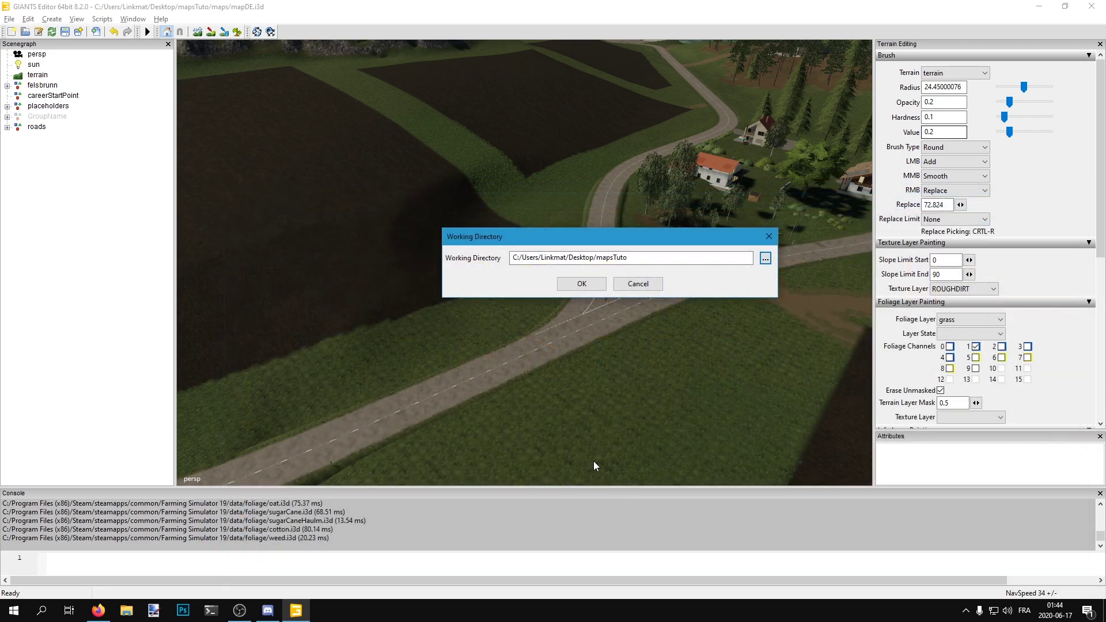
pyautogui.click(577, 284)
pyautogui.click(638, 274)
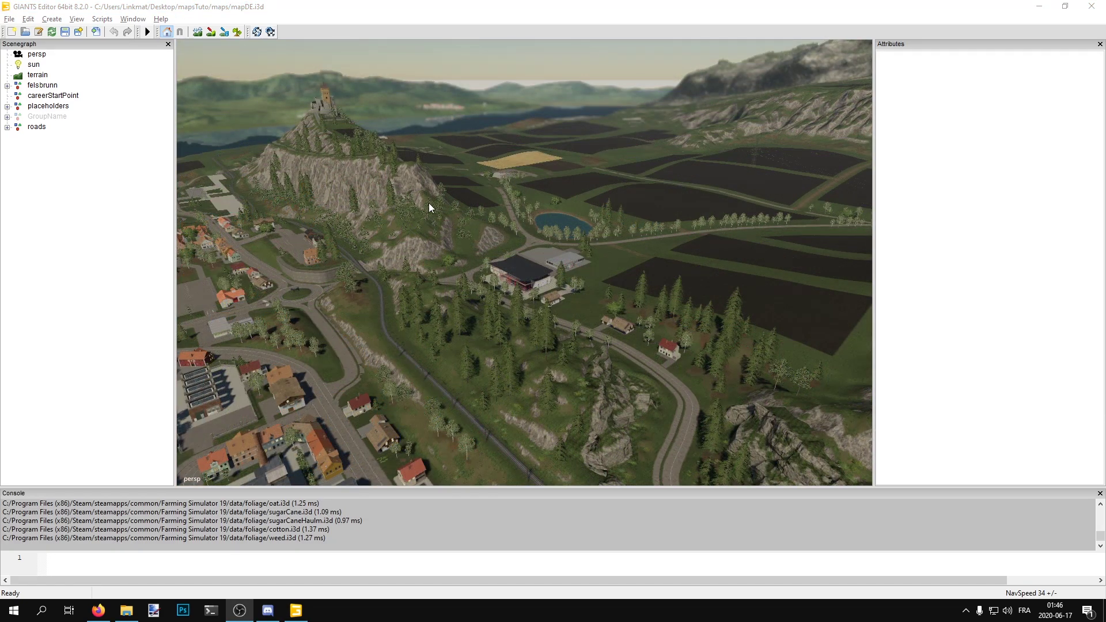
# Fly over the map and examine the tree-lined road and grassland between the farm fields.
pyautogui.keyDown('alt'); pyautogui.moveTo(481, 173); pyautogui.dragTo(433, 148); pyautogui.keyUp('alt')
pyautogui.keyDown('alt'); pyautogui.moveTo(433, 147); pyautogui.dragTo(866, 98, button='right'); pyautogui.keyUp('alt')
pyautogui.keyDown('alt'); pyautogui.moveTo(628, 124); pyautogui.dragTo(614, 226); pyautogui.keyUp('alt')
pyautogui.keyDown('alt'); pyautogui.moveTo(614, 226); pyautogui.dragTo(300, 69, button='right'); pyautogui.keyUp('alt')
pyautogui.moveTo(475, 118); pyautogui.dragTo(606, 143, button='right')
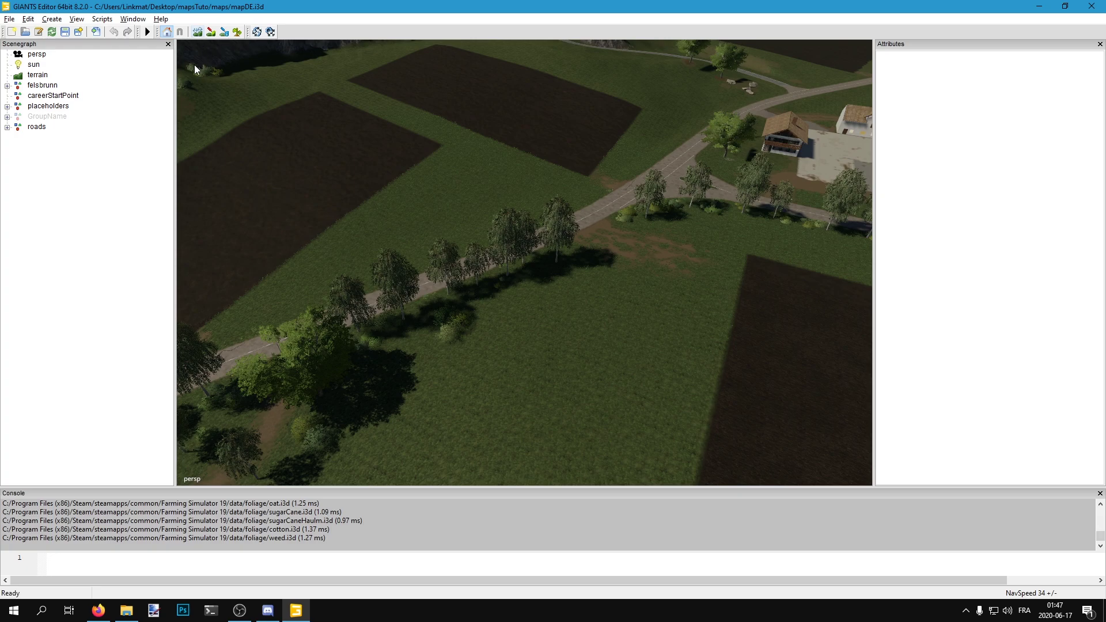
pyautogui.click(198, 33)
pyautogui.click(197, 33)
pyautogui.scroll(1, 834, 69)
pyautogui.scroll(-2, 1000, 152)
pyautogui.scroll(1, 520, 178)
pyautogui.scroll(-2, 516, 177)
pyautogui.moveTo(584, 229); pyautogui.dragTo(506, 225, button='right')
# Show the Terrain Editing window and dock it above the attributes.
pyautogui.click(132, 19)
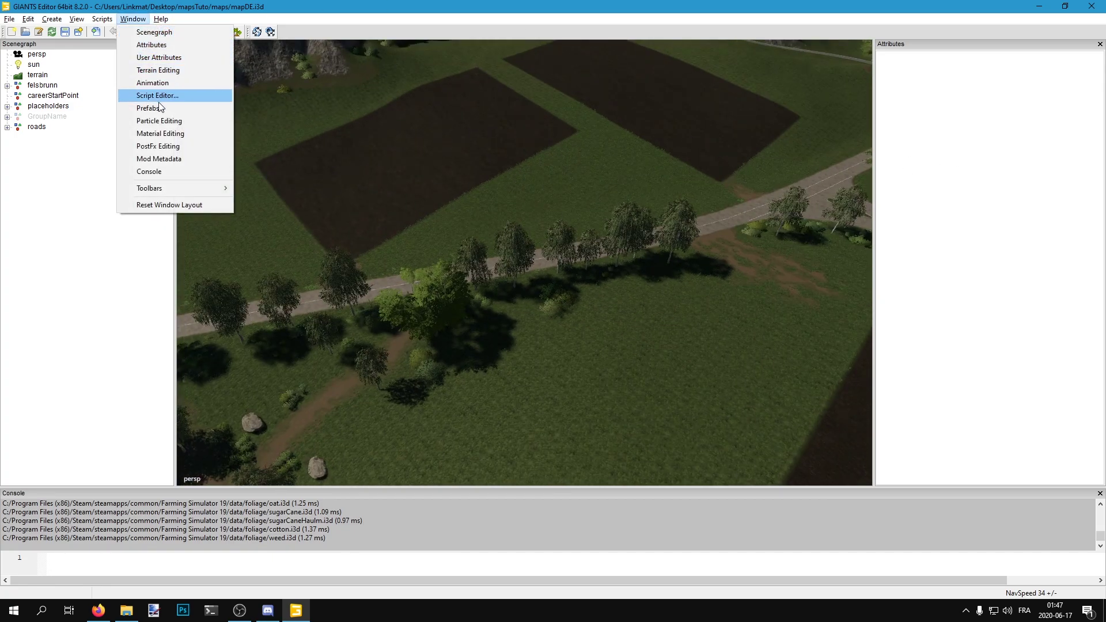
pyautogui.click(169, 70)
pyautogui.moveTo(933, 100); pyautogui.dragTo(933, 47)
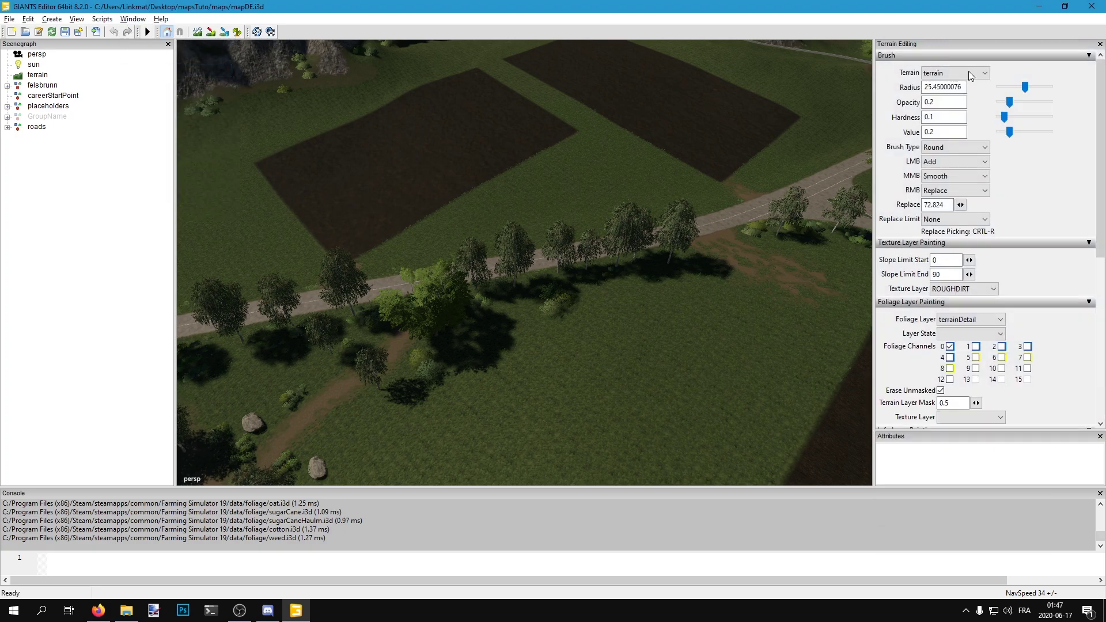
# Turn on terrain sculpting and set the brush's opacity, hardness and value to 1.
pyautogui.keyDown('alt'); pyautogui.moveTo(705, 229); pyautogui.dragTo(620, 241); pyautogui.keyUp('alt')
pyautogui.moveTo(621, 240); pyautogui.dragTo(834, 171, button='right')
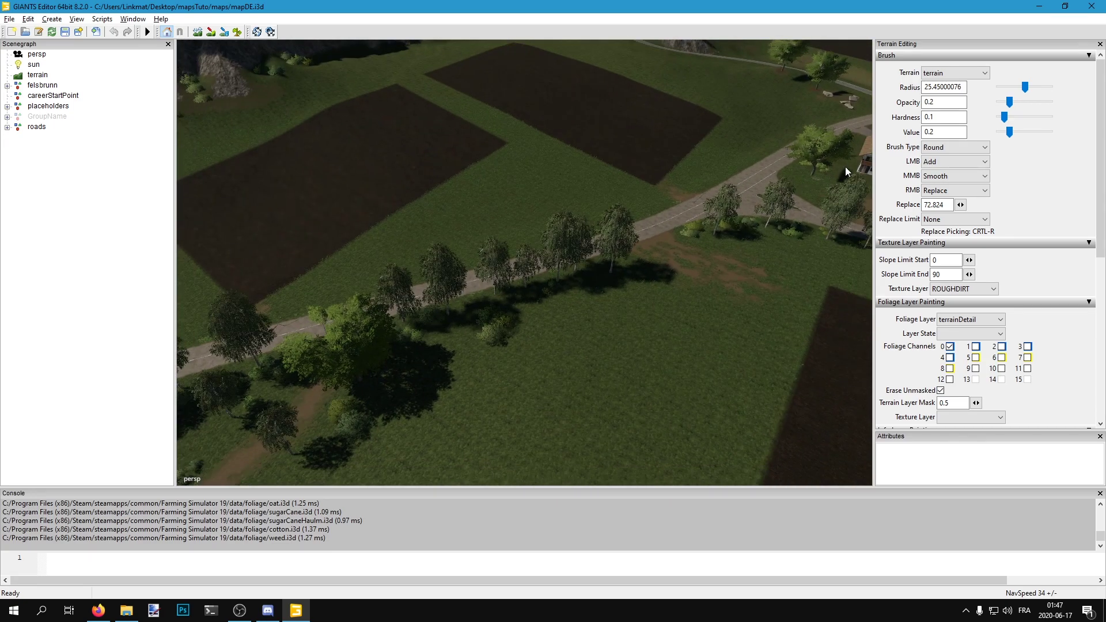
pyautogui.keyDown('alt'); pyautogui.moveTo(686, 203); pyautogui.dragTo(610, 198); pyautogui.keyUp('alt')
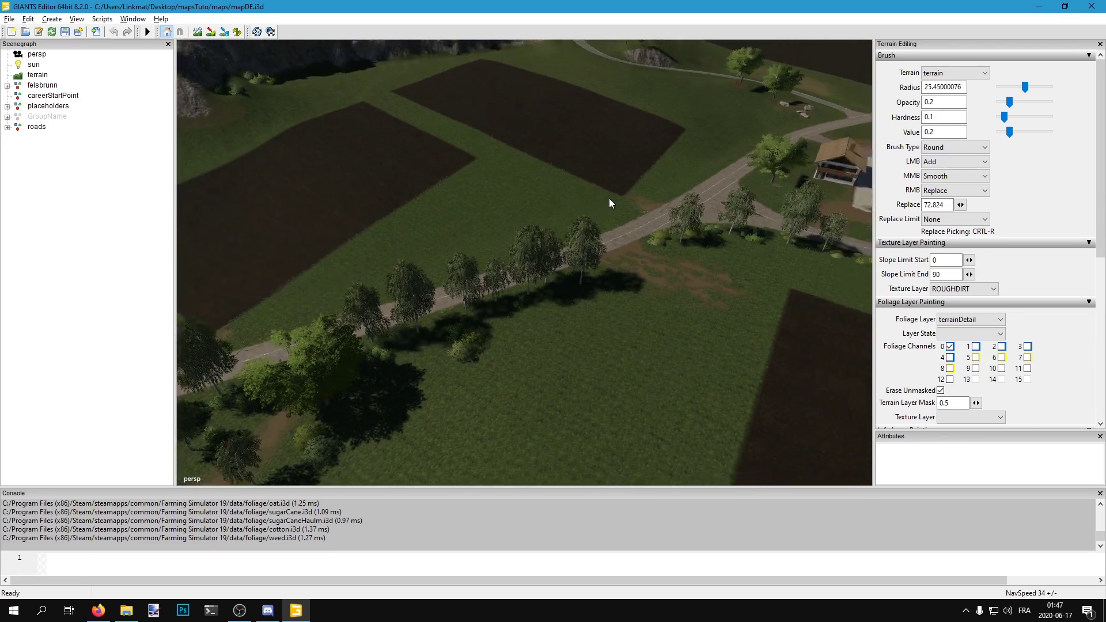
pyautogui.click(197, 31)
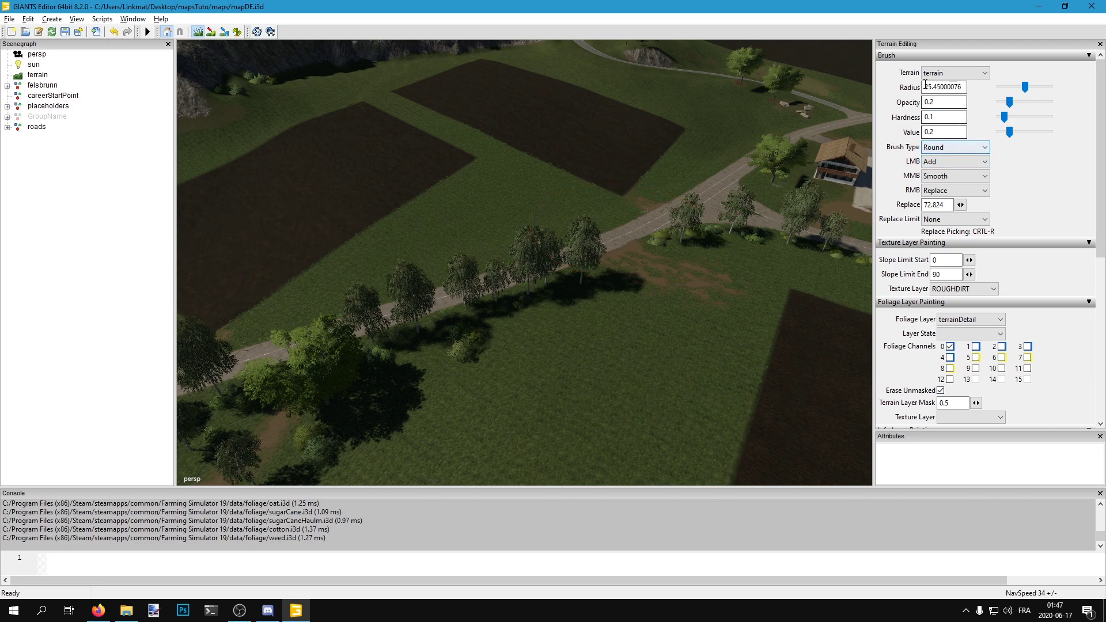
pyautogui.moveTo(1009, 102)
pyautogui.mouseDown()
pyautogui.moveTo(1050, 105)
pyautogui.moveTo(1037, 134)
pyautogui.moveTo(1051, 134)
pyautogui.mouseUp()
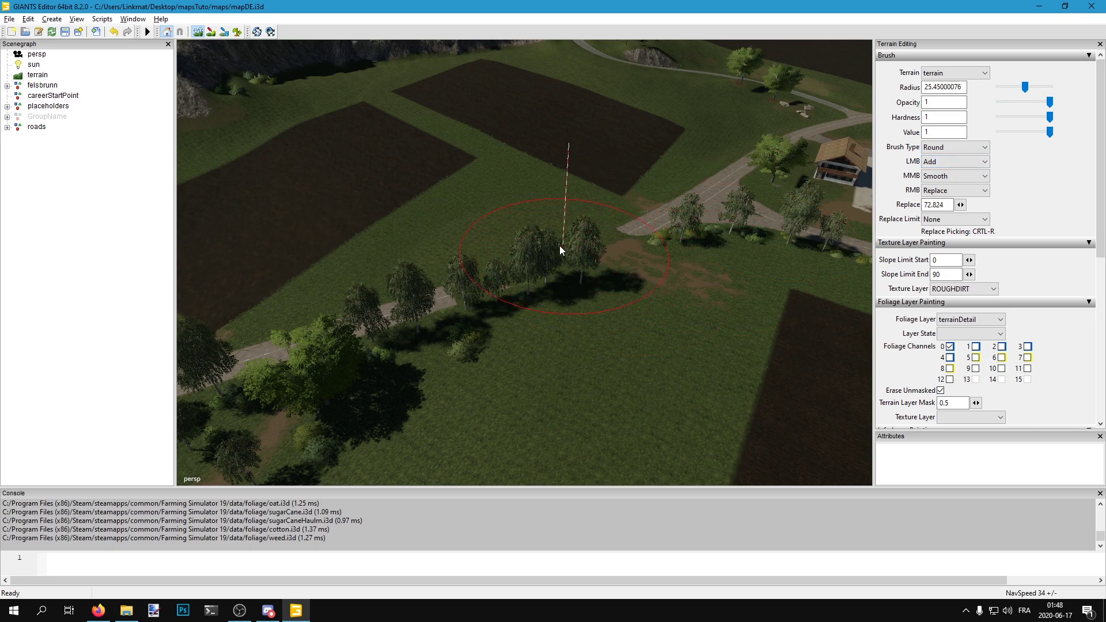
# Raise the terrain into a tall mound over the roadside trees and undo the sculpting.
pyautogui.moveTo(562, 261); pyautogui.dragTo(547, 163)
pyautogui.scroll(1, 547, 163)
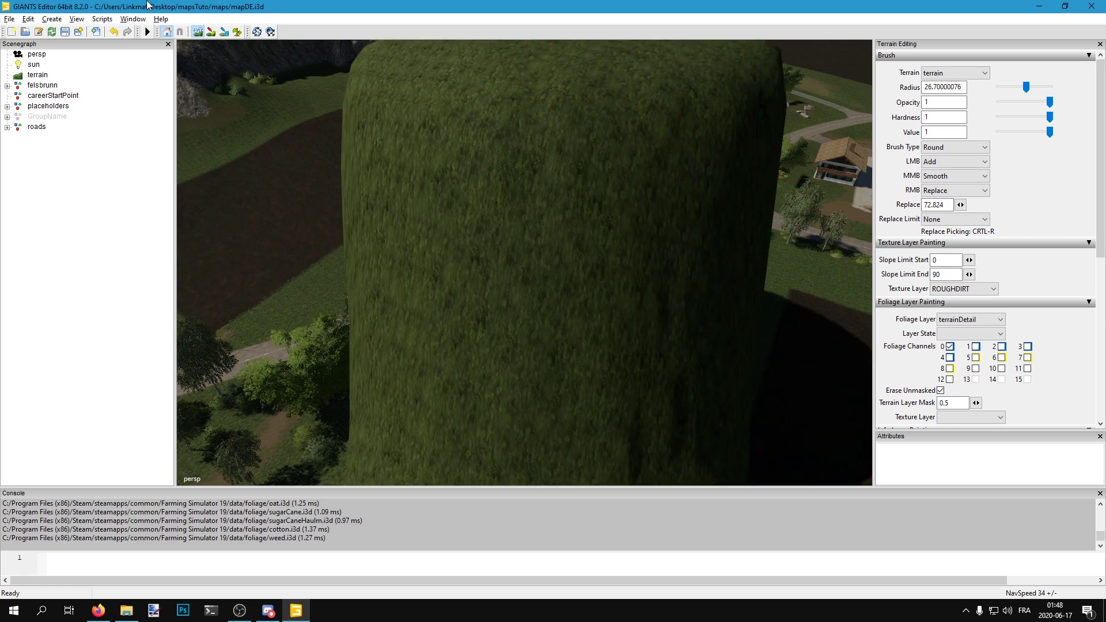
pyautogui.click(198, 32)
pyautogui.keyDown('alt'); pyautogui.moveTo(429, 157); pyautogui.dragTo(627, 150); pyautogui.keyUp('alt')
pyautogui.moveTo(628, 151); pyautogui.dragTo(518, 258, button='right')
pyautogui.hotkey('ctrl', 'z')
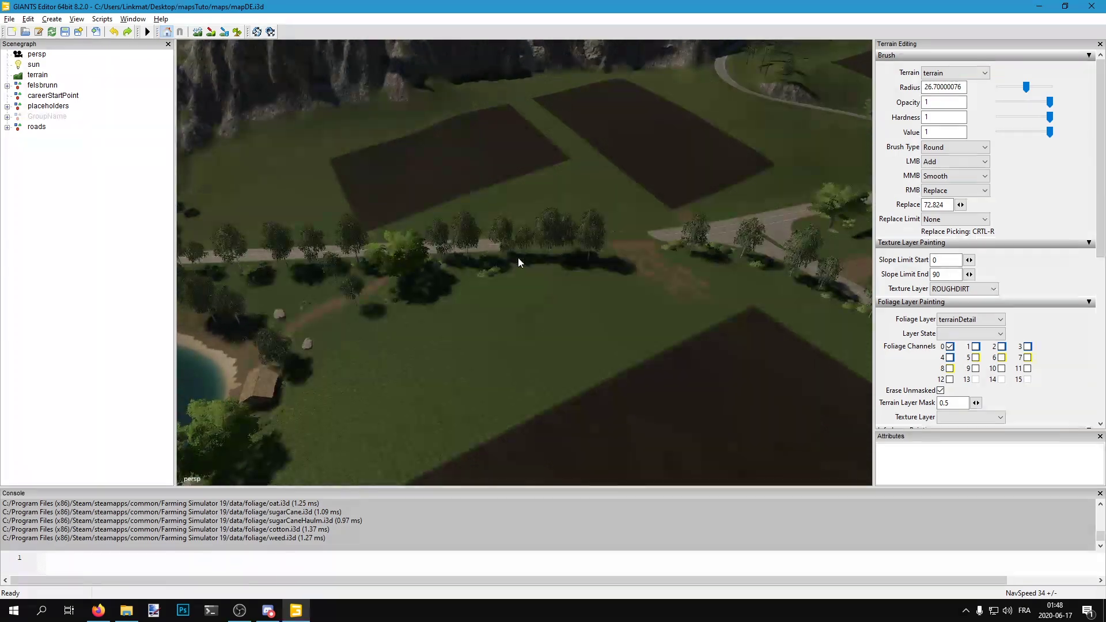
# Sculpt another mound on the grass between the tree-lined road and the nearest field, and undo its strokes.
pyautogui.click(198, 32)
pyautogui.moveTo(511, 299)
pyautogui.mouseDown()
pyautogui.moveTo(519, 271)
pyautogui.moveTo(498, 199)
pyautogui.mouseUp()
pyautogui.scroll(1, 499, 200)
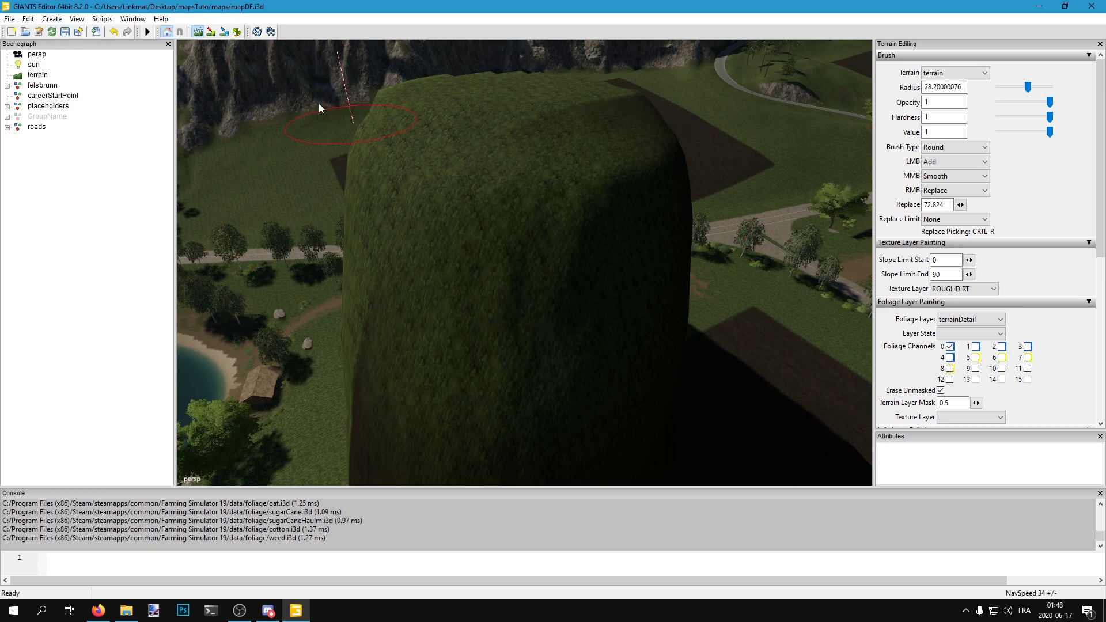
pyautogui.click(197, 31)
pyautogui.moveTo(205, 41)
pyautogui.mouseDown(button='right')
pyautogui.moveTo(440, 130)
pyautogui.moveTo(588, 99)
pyautogui.mouseUp(button='right')
pyautogui.keyDown('alt'); pyautogui.moveTo(588, 95); pyautogui.dragTo(209, 7); pyautogui.keyUp('alt')
pyautogui.moveTo(206, 46)
pyautogui.mouseDown(button='right')
pyautogui.moveTo(465, 161)
pyautogui.moveTo(481, 191)
pyautogui.moveTo(202, 39)
pyautogui.mouseUp(button='right')
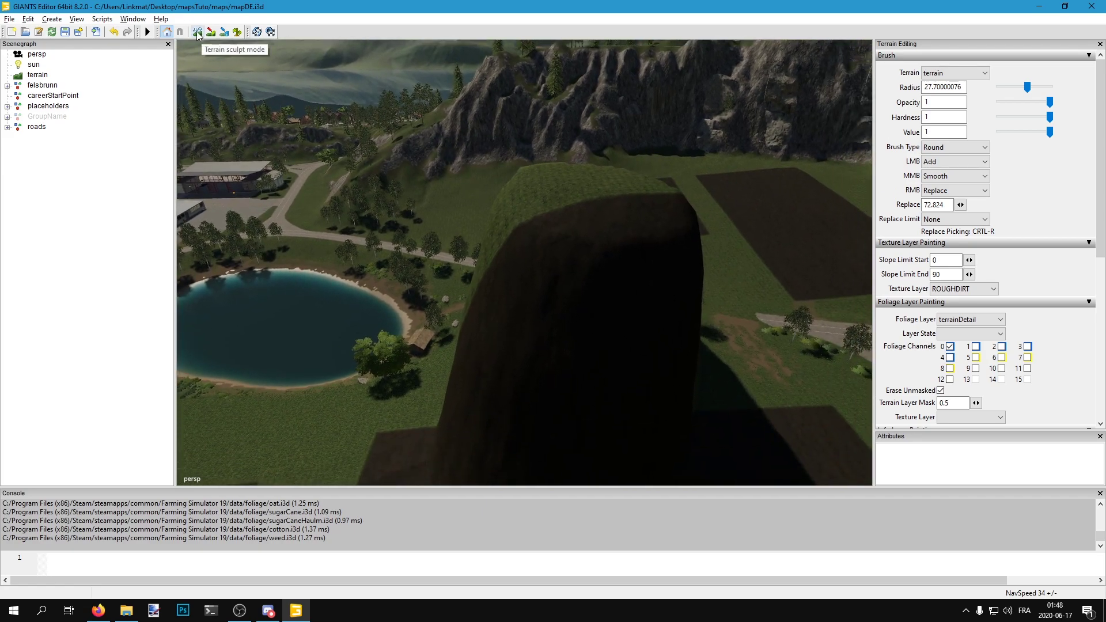
pyautogui.click(114, 32)
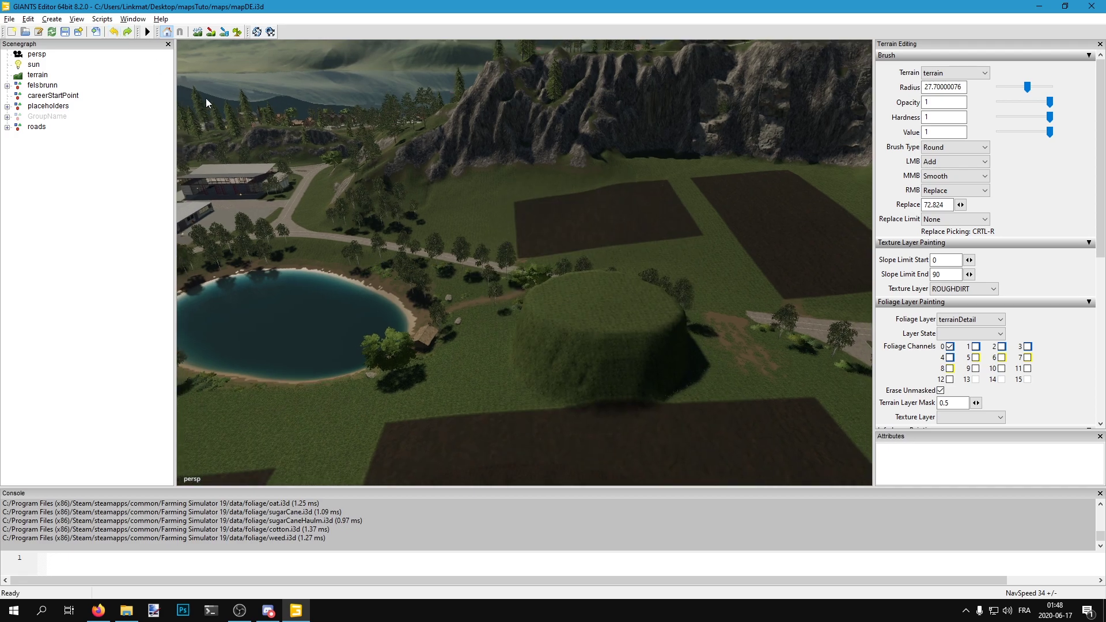
pyautogui.click(113, 31)
pyautogui.keyDown('alt'); pyautogui.moveTo(477, 270); pyautogui.dragTo(539, 224); pyautogui.keyUp('alt')
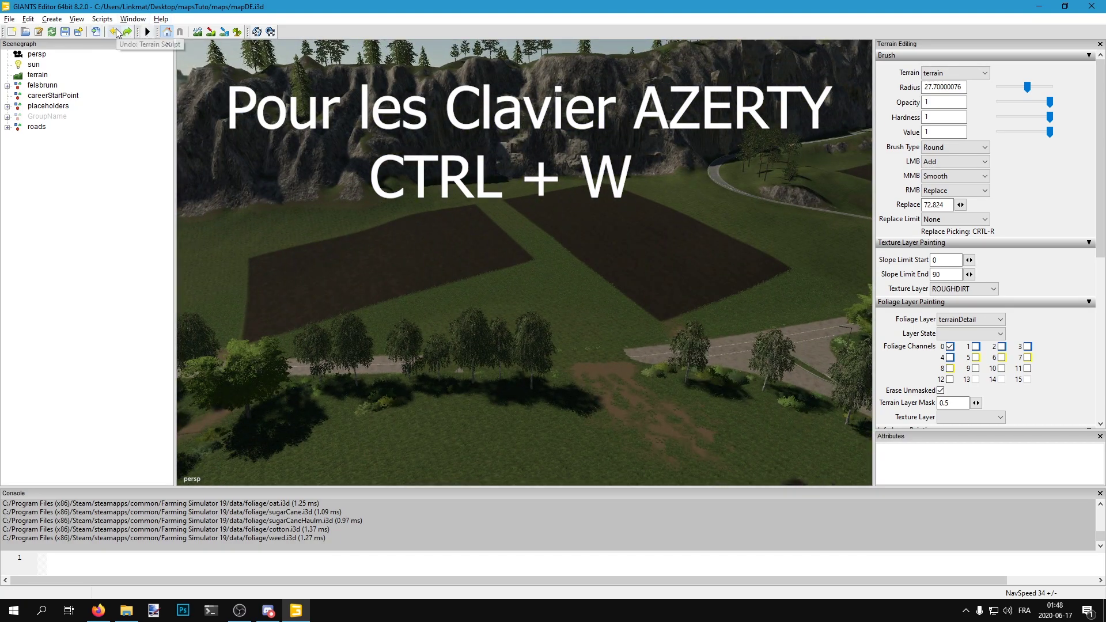
pyautogui.keyDown('alt'); pyautogui.moveTo(648, 337); pyautogui.dragTo(617, 335); pyautogui.keyUp('alt')
pyautogui.keyDown('alt'); pyautogui.moveTo(357, 196); pyautogui.dragTo(234, 104); pyautogui.keyUp('alt')
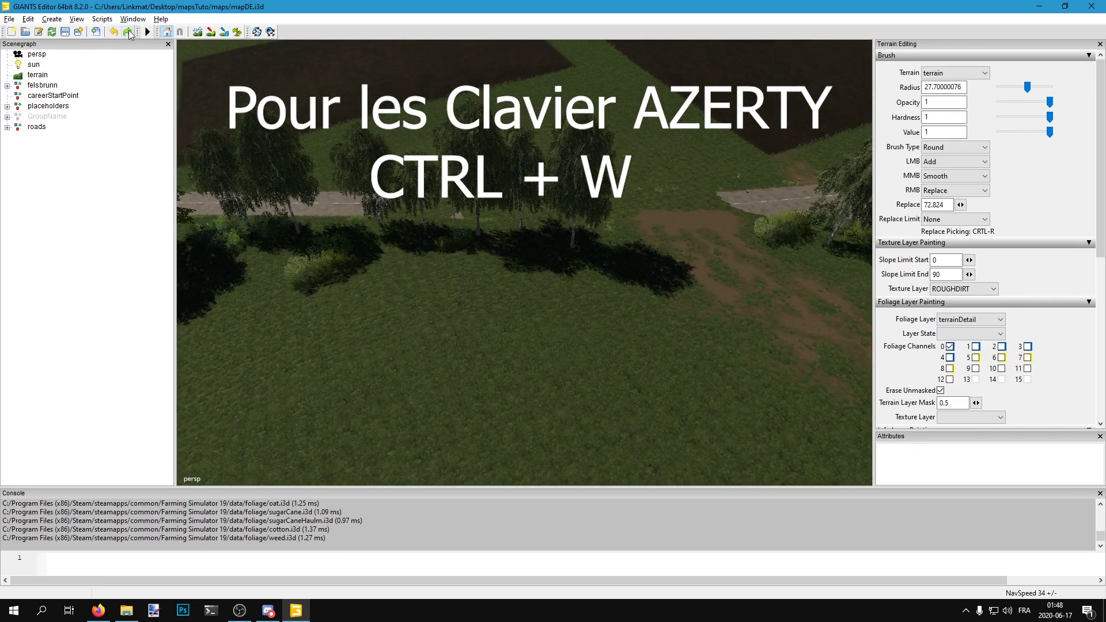
pyautogui.click(26, 19)
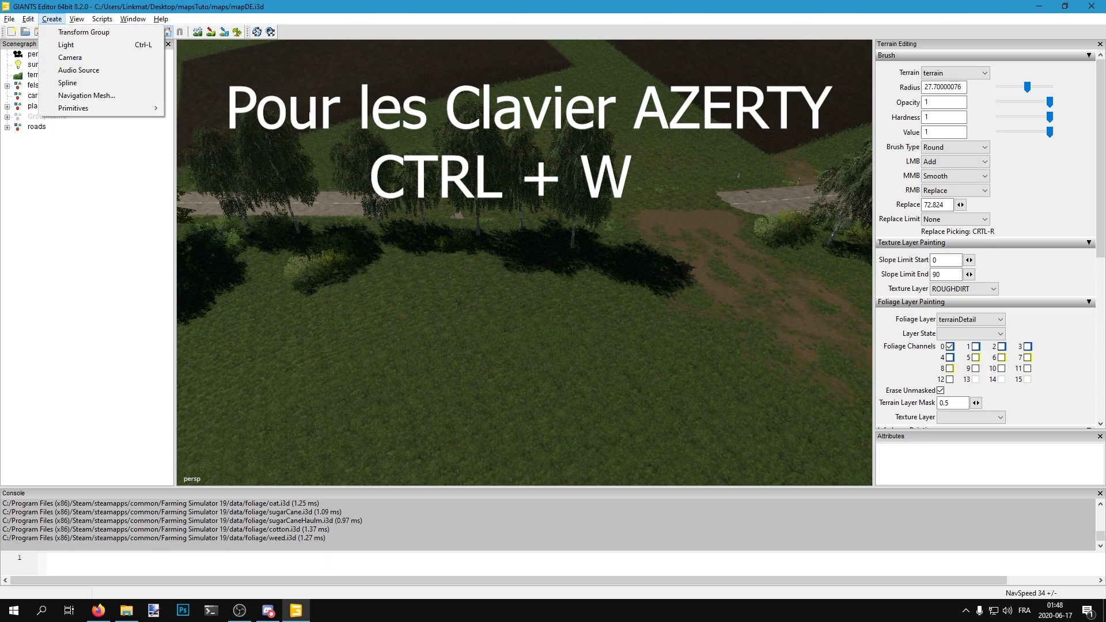
pyautogui.click(387, 182)
pyautogui.click(580, 302)
# Smooth the terrain around the trees beside the road junction with the sculpt brush, and undo the last stroke.
pyautogui.keyDown('alt'); pyautogui.moveTo(581, 302); pyautogui.dragTo(856, 189); pyautogui.keyUp('alt')
pyautogui.scroll(1, 936, 177)
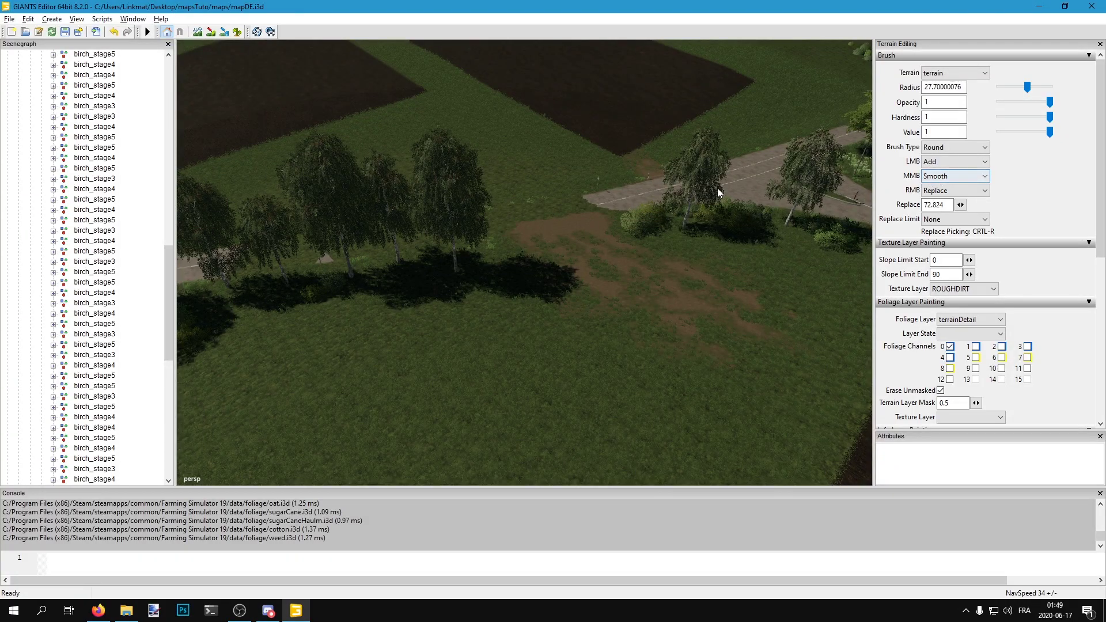
pyautogui.scroll(-2, 566, 206)
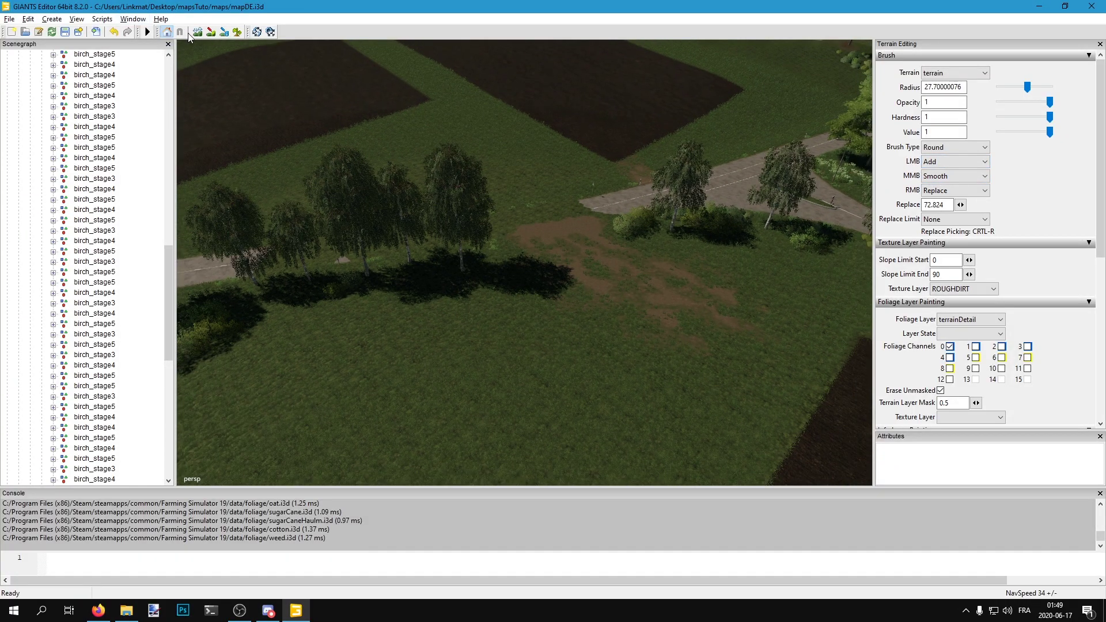
pyautogui.scroll(1, 514, 234)
pyautogui.moveTo(513, 234)
pyautogui.mouseDown(button='middle')
pyautogui.moveTo(596, 175)
pyautogui.moveTo(631, 195)
pyautogui.mouseUp(button='middle')
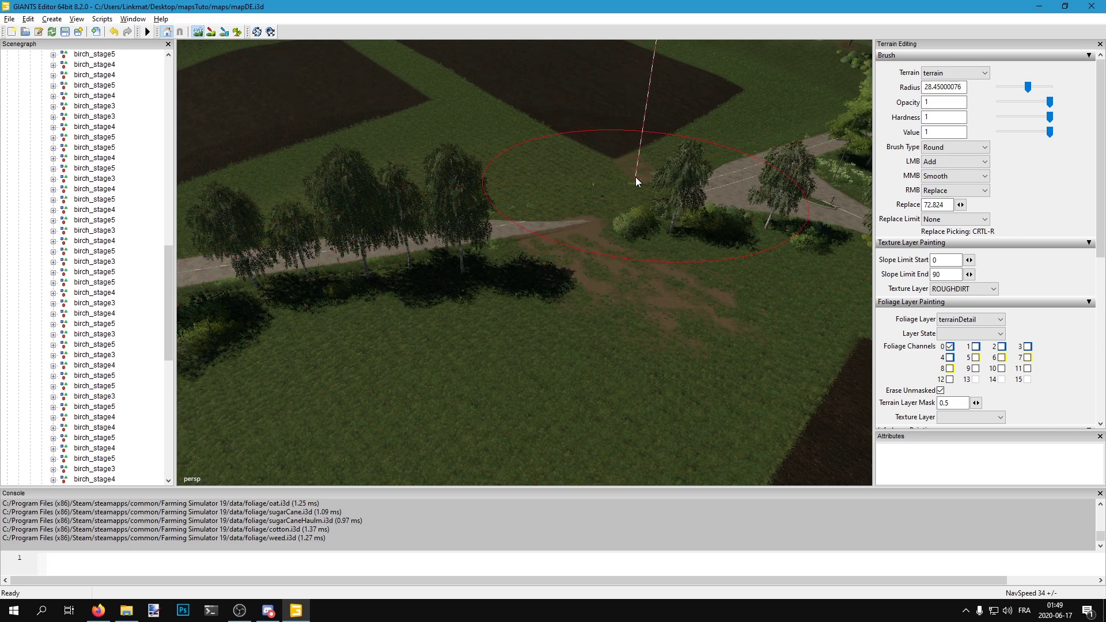
pyautogui.moveTo(635, 177)
pyautogui.mouseDown()
pyautogui.moveTo(597, 191)
pyautogui.moveTo(610, 161)
pyautogui.moveTo(662, 128)
pyautogui.moveTo(651, 160)
pyautogui.moveTo(567, 129)
pyautogui.moveTo(694, 166)
pyautogui.moveTo(658, 163)
pyautogui.mouseUp()
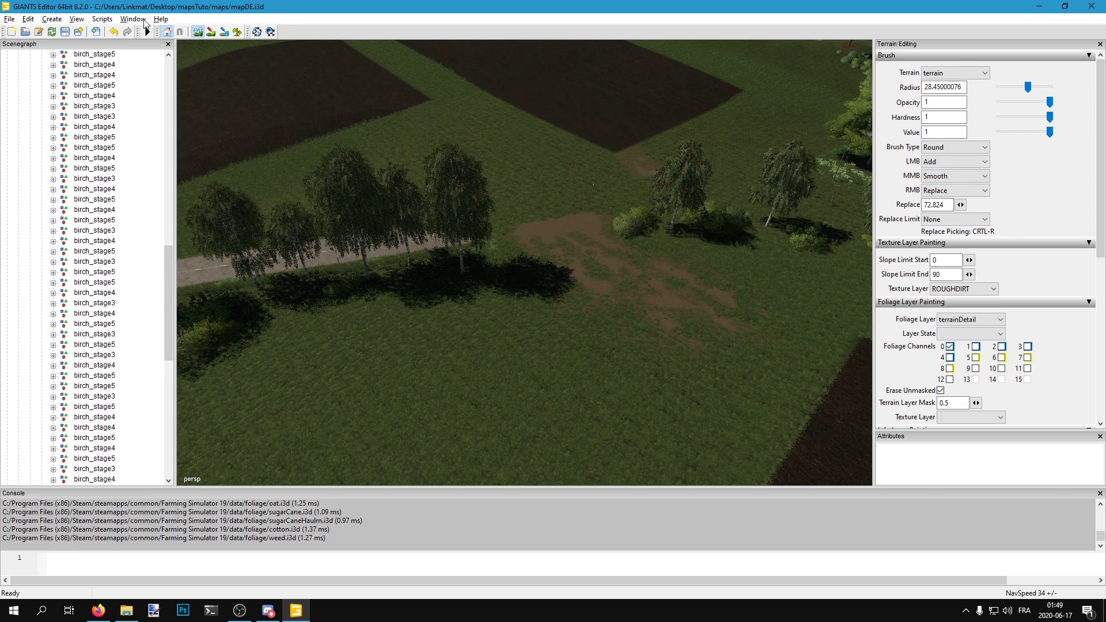
pyautogui.click(113, 33)
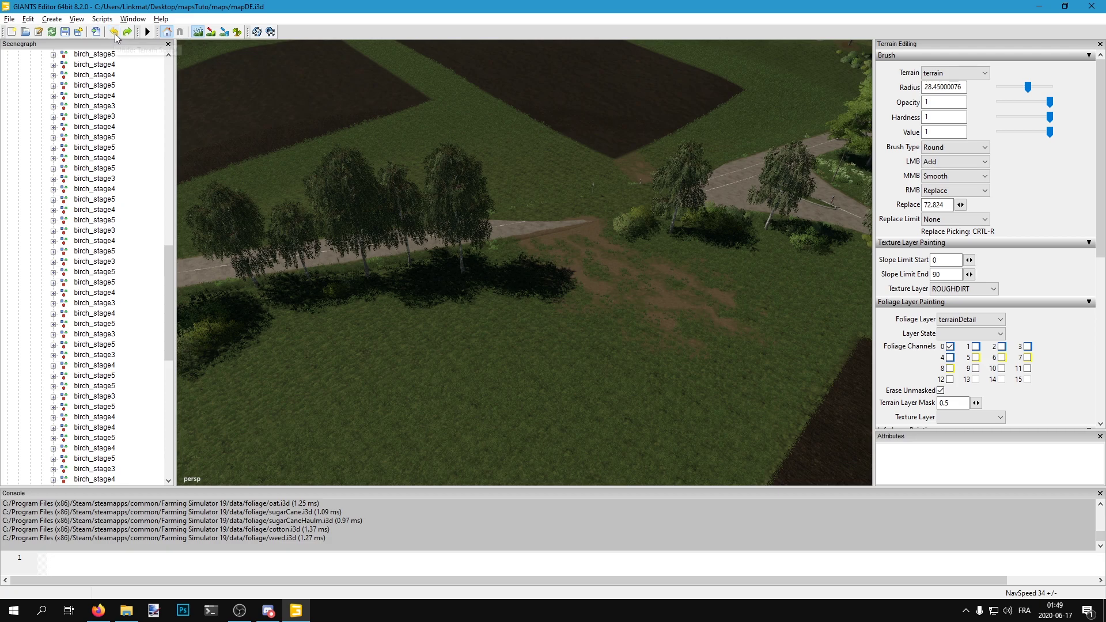
# Undo the previous sculpt strokes and smooth the terrain beside the tree-lined road with a slightly smaller brush.
pyautogui.click(114, 35)
pyautogui.click(115, 35)
pyautogui.click(115, 35)
pyautogui.scroll(-1, 603, 202)
pyautogui.moveTo(602, 202)
pyautogui.mouseDown(button='middle')
pyautogui.moveTo(544, 226)
pyautogui.moveTo(465, 214)
pyautogui.moveTo(553, 195)
pyautogui.mouseUp(button='middle')
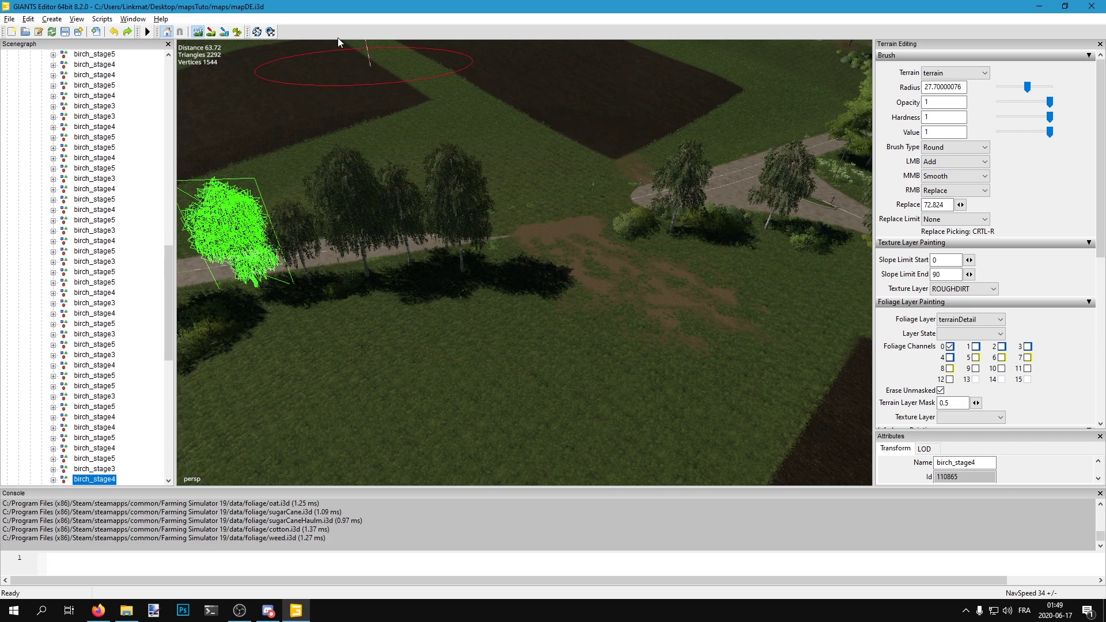
# Set the brush's RMB action to Subtract.
pyautogui.keyDown('alt'); pyautogui.moveTo(599, 190); pyautogui.dragTo(806, 196); pyautogui.keyUp('alt')
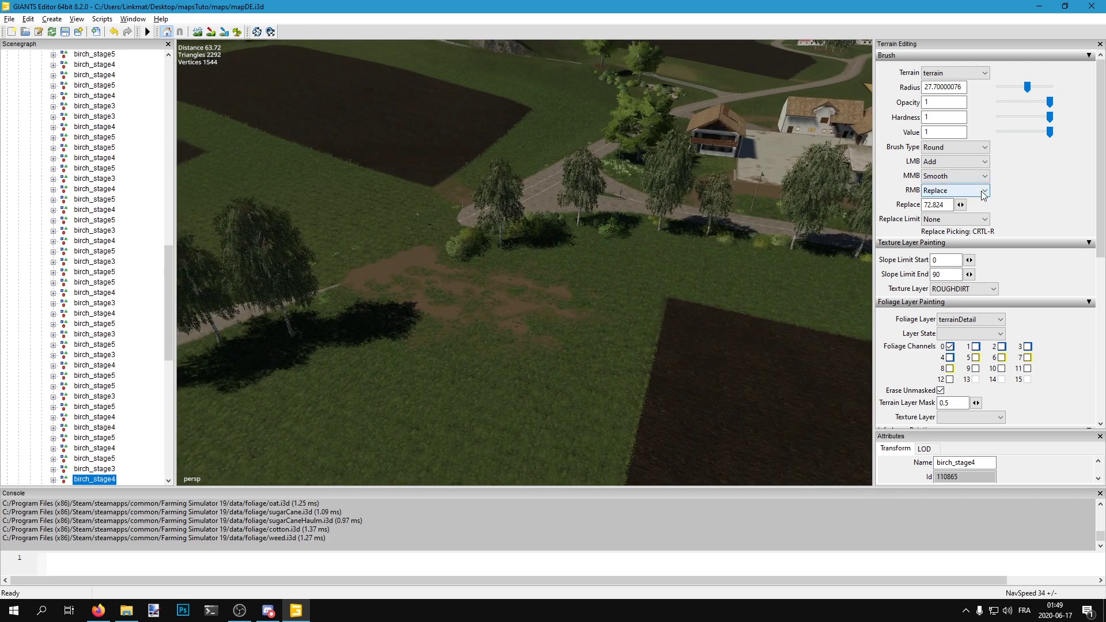
pyautogui.click(938, 191)
pyautogui.click(938, 192)
pyautogui.click(938, 191)
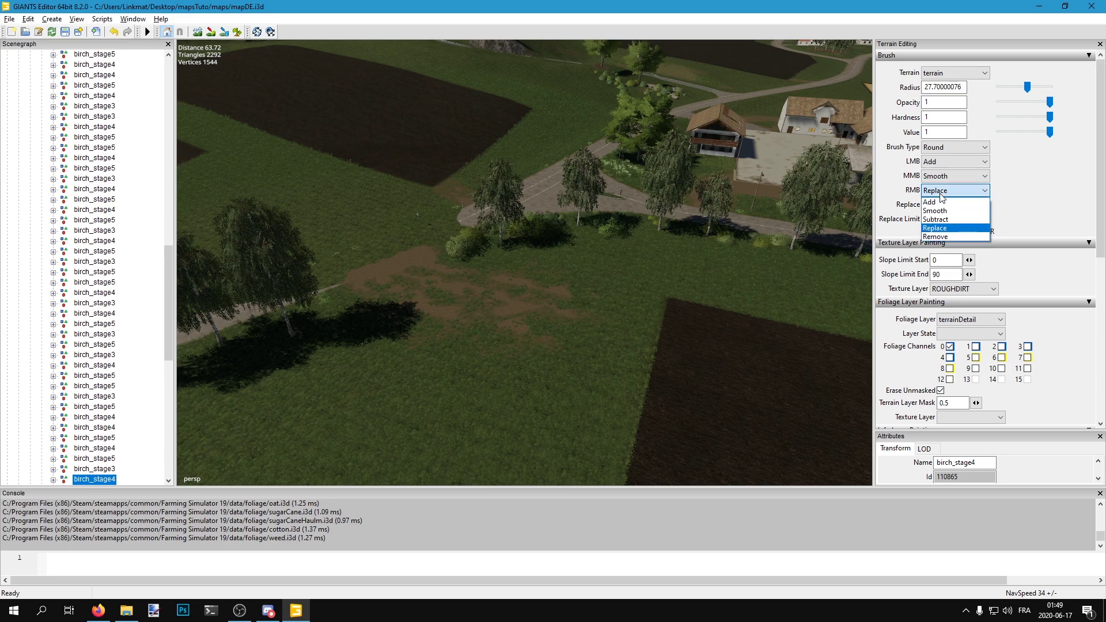
pyautogui.click(943, 219)
# Turn on terrain sculpting and dig into the grass beside the tree-lined road with a brush radius of about 20.2.
pyautogui.scroll(-3, 479, 254)
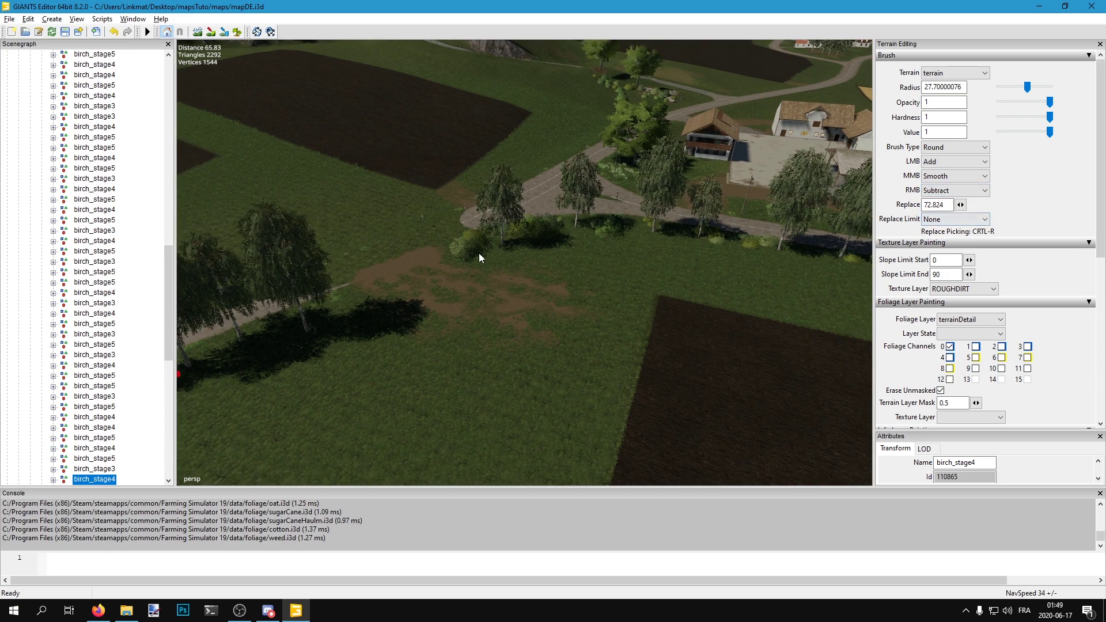
pyautogui.keyDown('alt'); pyautogui.moveTo(478, 253); pyautogui.dragTo(409, 208); pyautogui.keyUp('alt')
pyautogui.moveTo(409, 212); pyautogui.dragTo(461, 220, button='middle')
pyautogui.click(197, 33)
pyautogui.keyDown('ctrl'); pyautogui.scroll(-3, 589, 220); pyautogui.keyUp('ctrl')
pyautogui.keyDown('ctrl'); pyautogui.scroll(-2, 579, 219); pyautogui.keyUp('ctrl')
pyautogui.rightClick(561, 233)
pyautogui.moveTo(561, 233)
pyautogui.mouseDown(button='right')
pyautogui.moveTo(513, 268)
pyautogui.moveTo(381, 295)
pyautogui.moveTo(699, 254)
pyautogui.moveTo(470, 312)
pyautogui.moveTo(672, 295)
pyautogui.moveTo(608, 344)
pyautogui.moveTo(453, 362)
pyautogui.mouseUp(button='right')
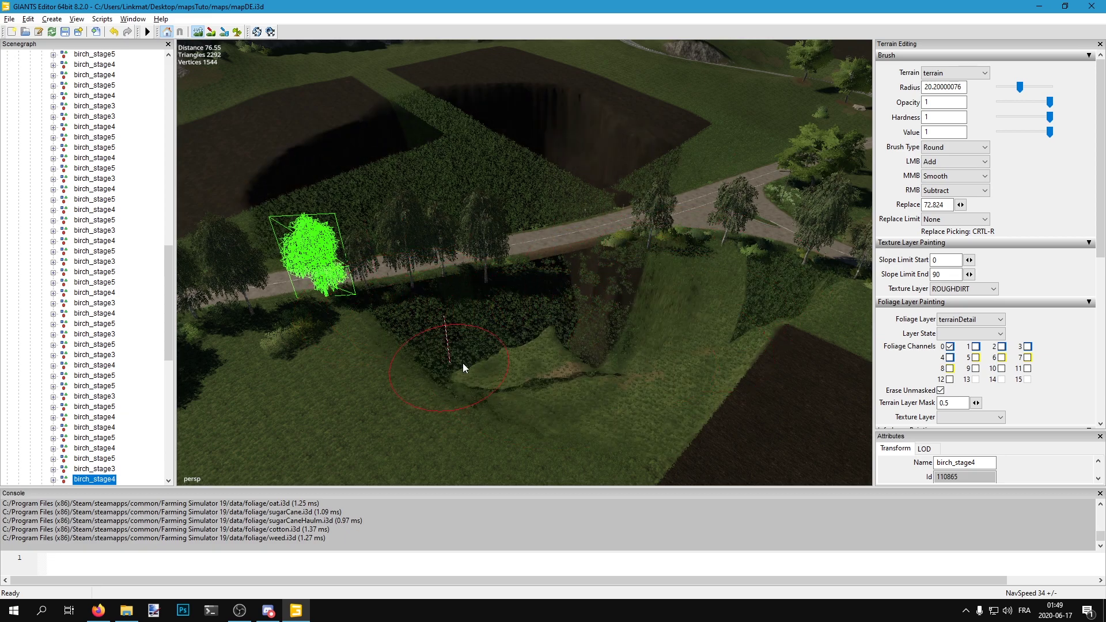
# Widen and deepen the pits around the road and fields, enlarging the brush radius to about 26.7.
pyautogui.moveTo(593, 362)
pyautogui.mouseDown(button='right')
pyautogui.moveTo(447, 385)
pyautogui.moveTo(596, 352)
pyautogui.moveTo(635, 298)
pyautogui.mouseUp(button='right')
pyautogui.keyDown('ctrl'); pyautogui.scroll(1, 618, 324); pyautogui.keyUp('ctrl')
pyautogui.moveTo(603, 228)
pyautogui.mouseDown(button='right')
pyautogui.moveTo(606, 335)
pyautogui.moveTo(637, 274)
pyautogui.moveTo(604, 279)
pyautogui.moveTo(642, 255)
pyautogui.mouseUp(button='right')
pyautogui.scroll(1, 604, 278)
pyautogui.keyDown('ctrl'); pyautogui.scroll(1, 603, 284); pyautogui.keyUp('ctrl')
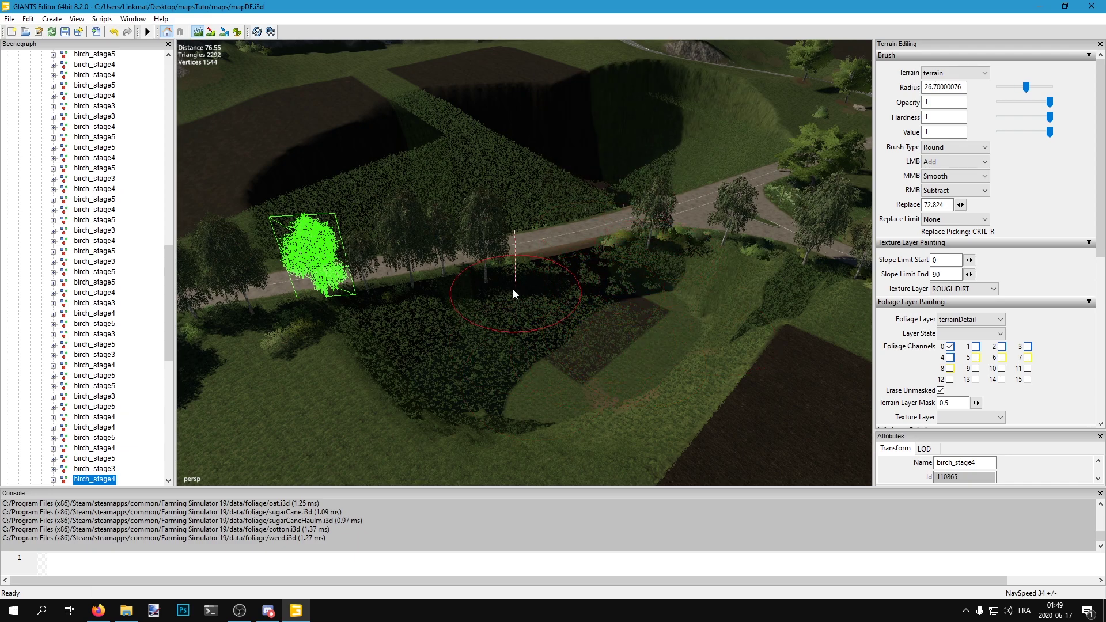
# Turn off terrain sculpting and undo the digging strokes.
pyautogui.click(197, 31)
pyautogui.keyDown('alt'); pyautogui.moveTo(368, 109); pyautogui.dragTo(434, 119); pyautogui.keyUp('alt')
pyautogui.hotkey('ctrl', 'z')
pyautogui.hotkey('ctrl', 'z')
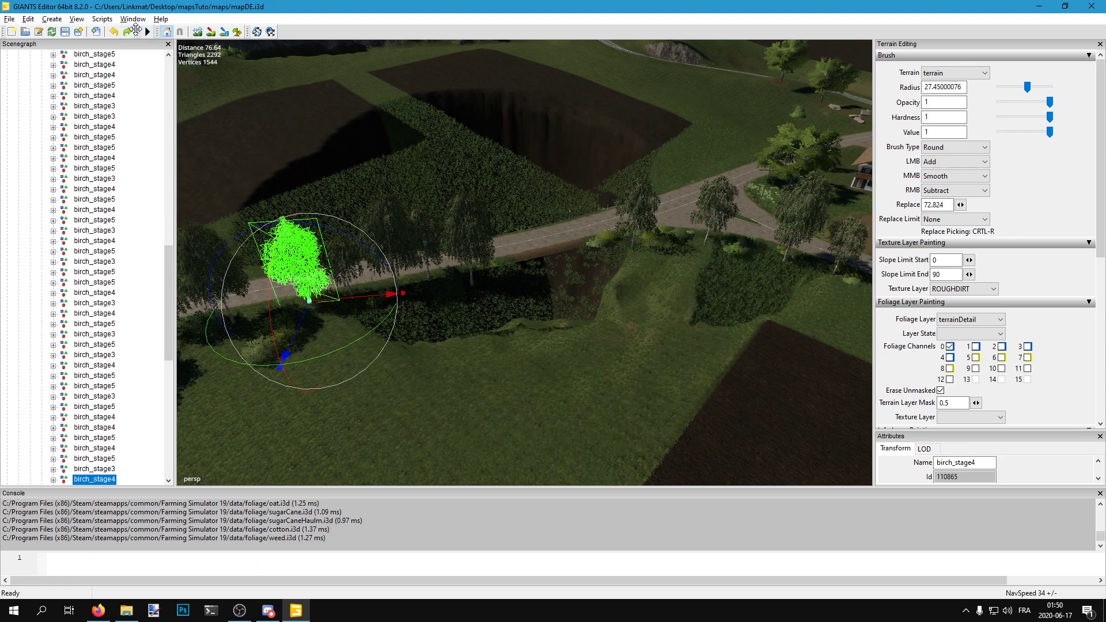
# Set the brush's RMB action to Replace.
pyautogui.click(955, 190)
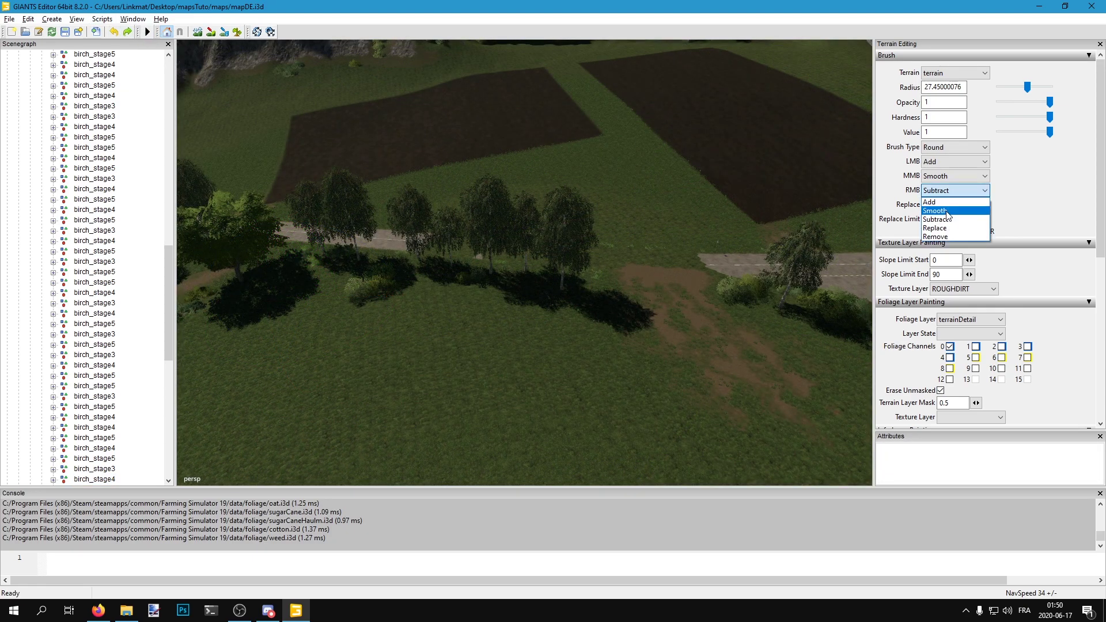
pyautogui.click(943, 229)
pyautogui.moveTo(686, 226); pyautogui.dragTo(865, 199, button='right')
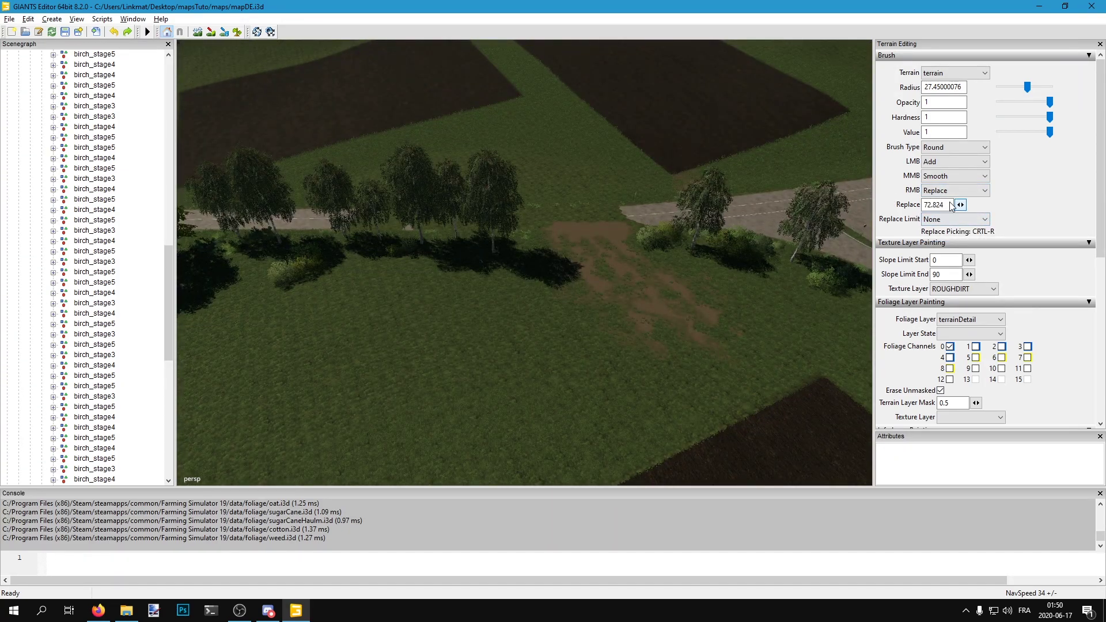
# Sculpt a flat plateau over the road and its trees at replace height 72.824, with a radius of about 30.2.
pyautogui.click(198, 32)
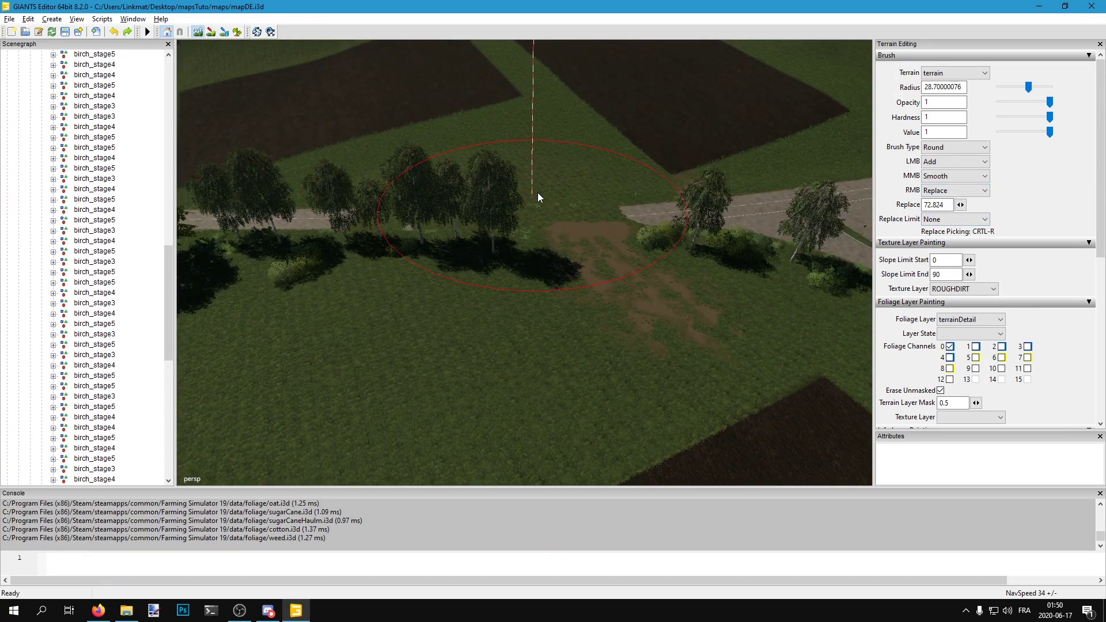
pyautogui.click(617, 216)
pyautogui.moveTo(614, 216)
pyautogui.mouseDown()
pyautogui.moveTo(520, 209)
pyautogui.moveTo(469, 190)
pyautogui.moveTo(480, 165)
pyautogui.mouseUp()
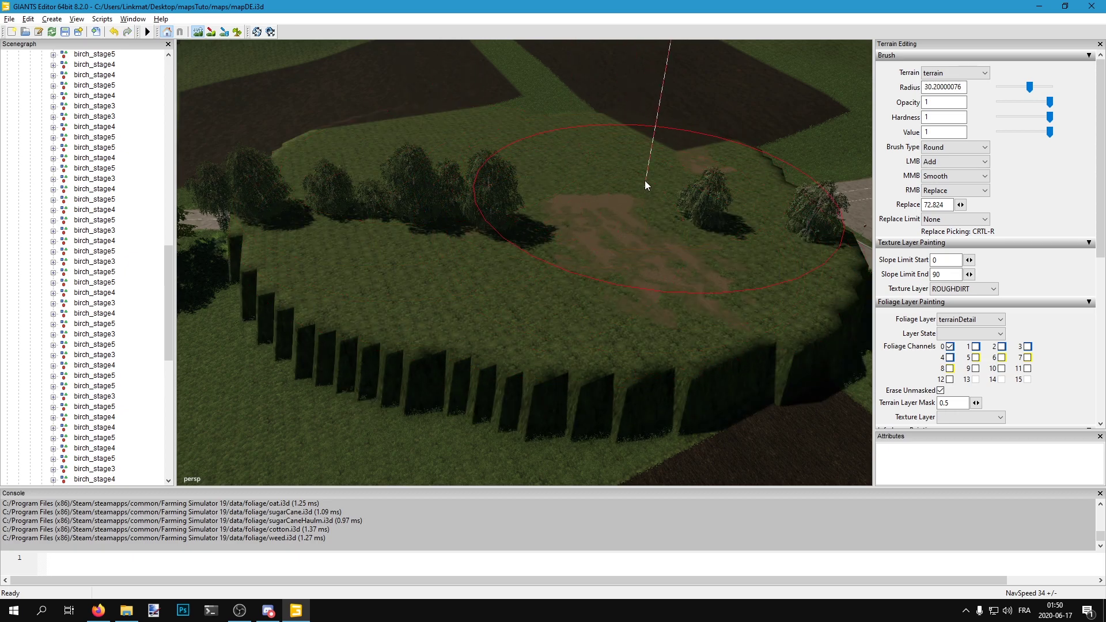
# Pick 66.309 as the replace height from the ground beside the plateau and level the plateau down to it, radius about 24.95.
pyautogui.click(199, 34)
pyautogui.moveTo(259, 63)
pyautogui.keyDown('alt'); pyautogui.mouseDown()
pyautogui.moveTo(434, 102)
pyautogui.moveTo(498, 217)
pyautogui.mouseUp(); pyautogui.keyUp('alt')
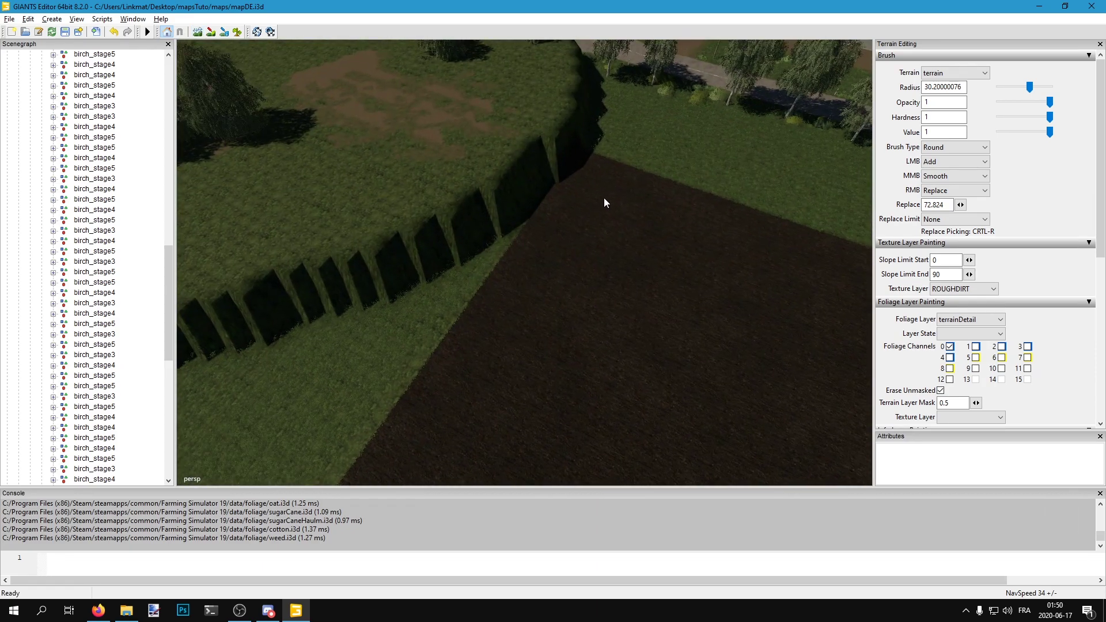
pyautogui.moveTo(599, 199); pyautogui.dragTo(622, 182, button='right')
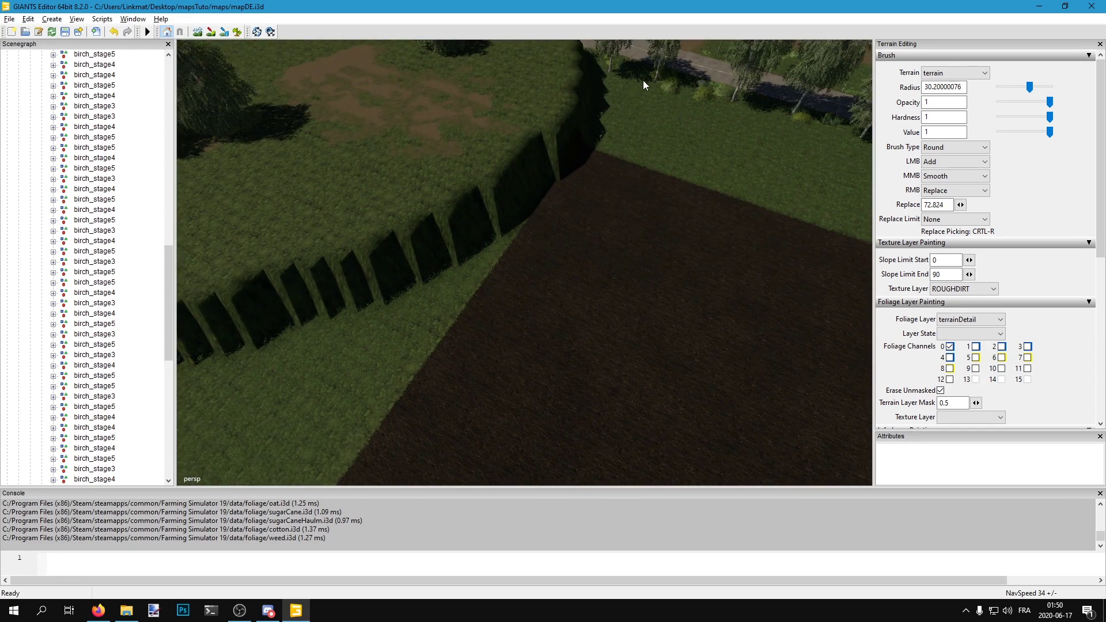
pyautogui.click(199, 33)
pyautogui.scroll(-11, 712, 91)
pyautogui.scroll(1, 709, 211)
pyautogui.moveTo(670, 207)
pyautogui.mouseDown(button='right')
pyautogui.moveTo(569, 183)
pyautogui.moveTo(493, 99)
pyautogui.moveTo(300, 79)
pyautogui.moveTo(187, 202)
pyautogui.moveTo(296, 244)
pyautogui.mouseUp(button='right')
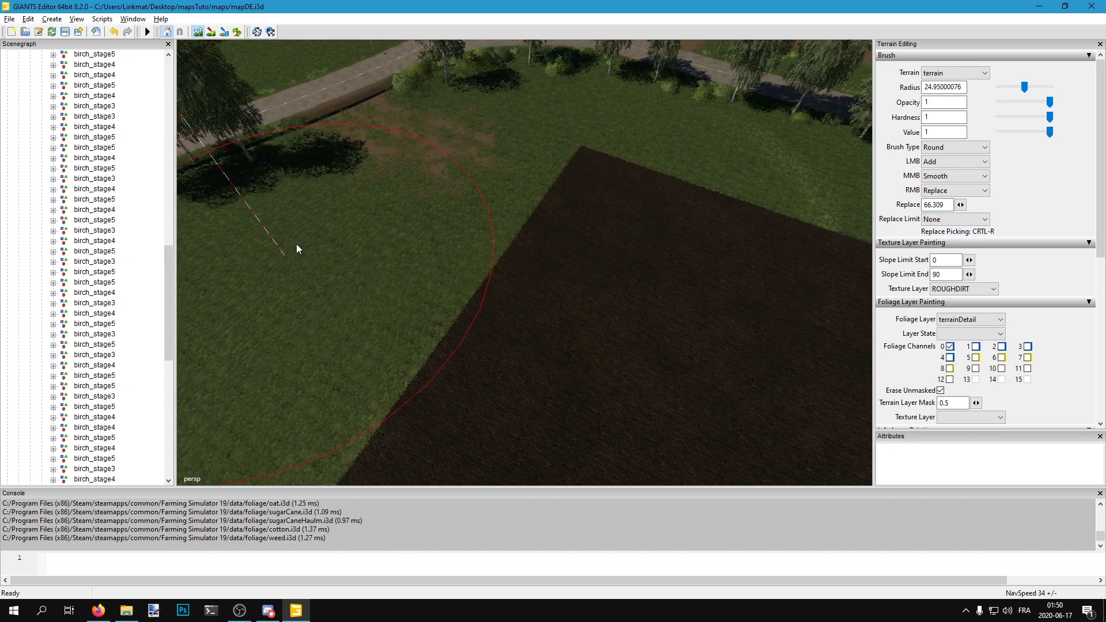
# Level the remaining terrain around the roadside trees at height 66.309 with a radius of about 26.2, and undo the last stroke.
pyautogui.keyDown('alt'); pyautogui.moveTo(197, 41); pyautogui.dragTo(218, 81); pyautogui.keyUp('alt')
pyautogui.click(195, 30)
pyautogui.scroll(1, 382, 196)
pyautogui.moveTo(382, 195)
pyautogui.mouseDown(button='right')
pyautogui.moveTo(408, 202)
pyautogui.moveTo(326, 202)
pyautogui.moveTo(266, 217)
pyautogui.mouseUp(button='right')
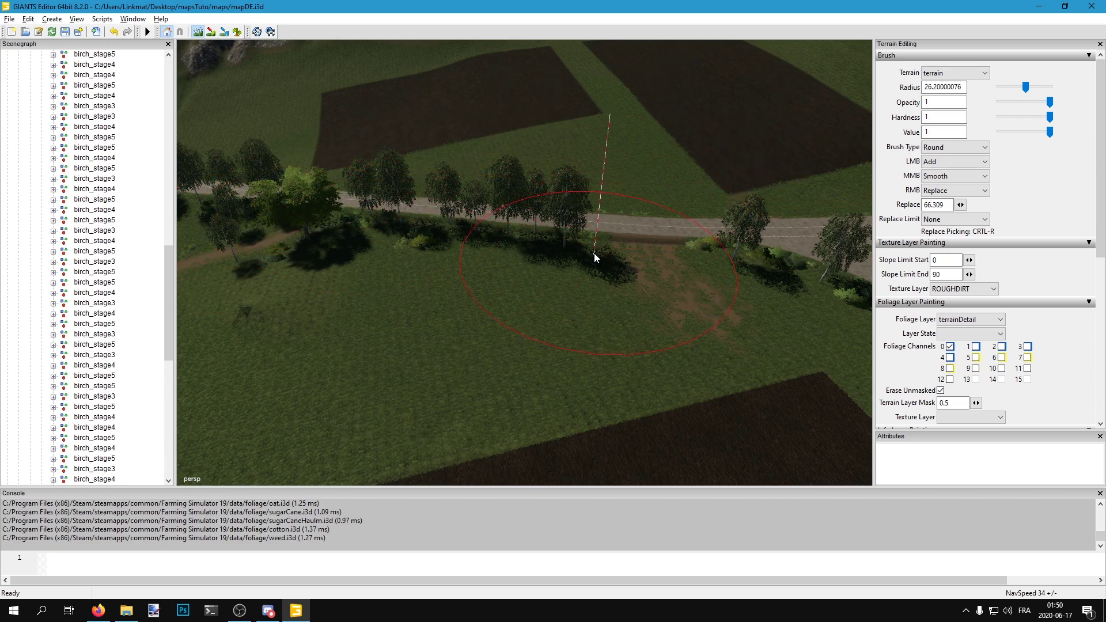
pyautogui.click(429, 269)
pyautogui.hotkey('ctrl', 'z')
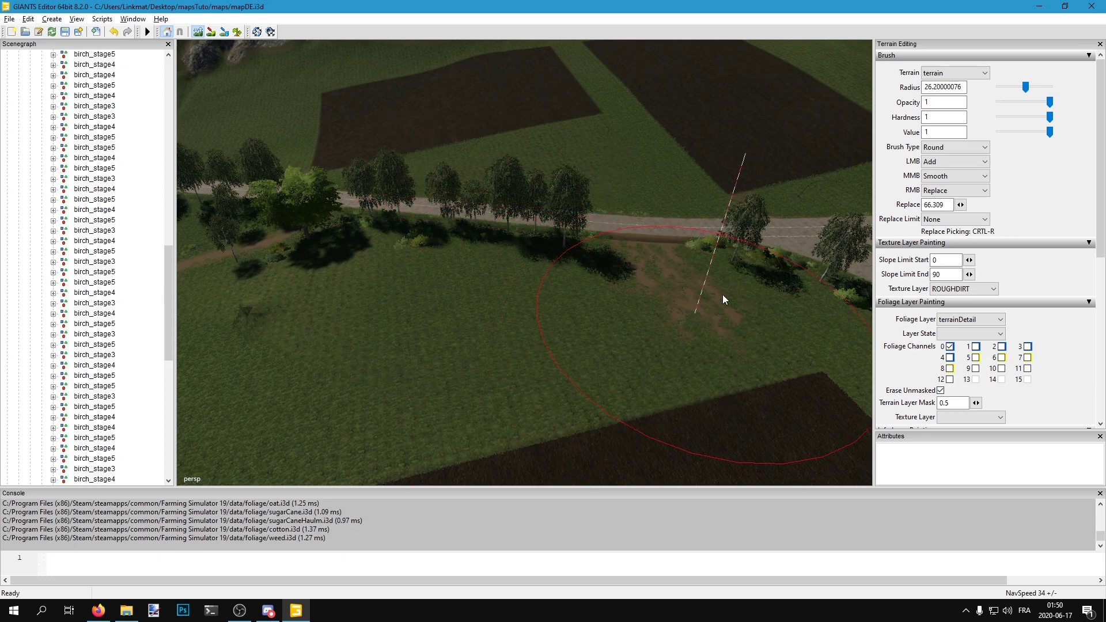
# Turn off terrain sculpting and examine the leveled ground along the road, trees and dirt patch from several angles.
pyautogui.click(195, 33)
pyautogui.moveTo(596, 222)
pyautogui.keyDown('alt'); pyautogui.mouseDown()
pyautogui.moveTo(555, 211)
pyautogui.moveTo(562, 235)
pyautogui.mouseUp(); pyautogui.keyUp('alt')
pyautogui.scroll(3, 563, 235)
pyautogui.moveTo(563, 235); pyautogui.dragTo(441, 213, button='right')
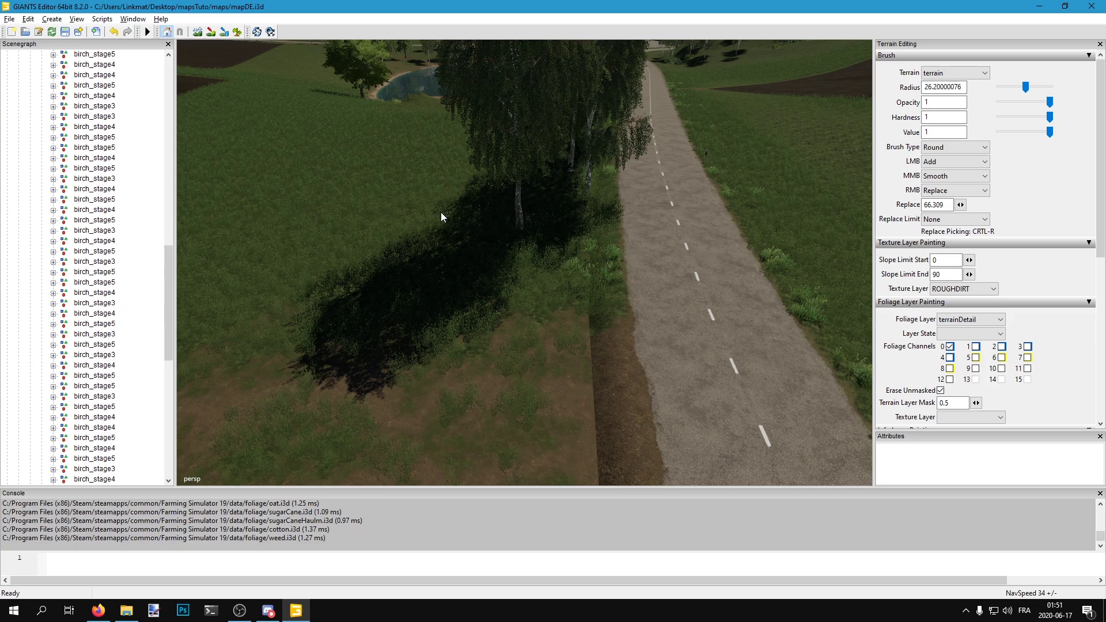
pyautogui.keyDown('alt'); pyautogui.moveTo(441, 212); pyautogui.dragTo(565, 205); pyautogui.keyUp('alt')
pyautogui.moveTo(565, 208); pyautogui.dragTo(772, 305, button='right')
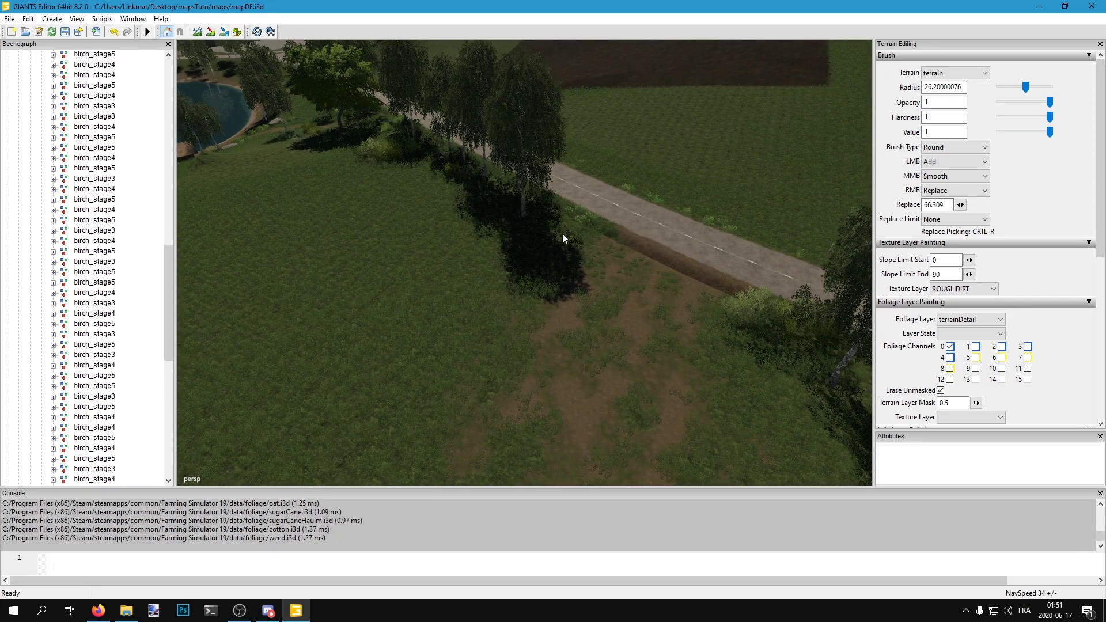
pyautogui.moveTo(205, 116); pyautogui.dragTo(719, 373, button='right')
pyautogui.moveTo(273, 217); pyautogui.dragTo(247, 94, button='right')
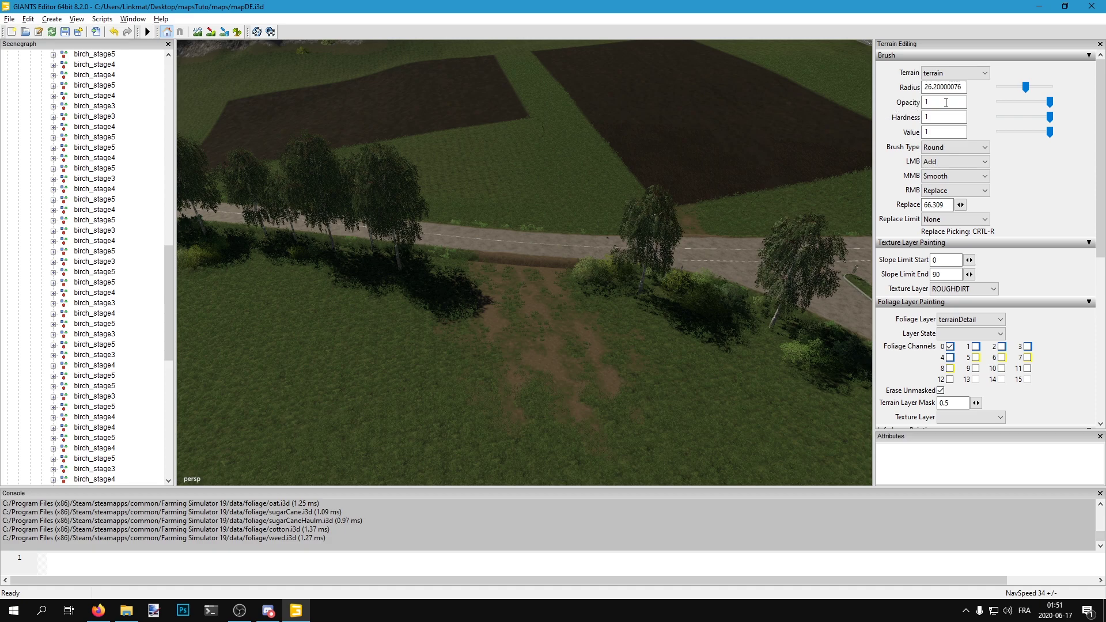
# Set opacity 0.2, hardness 0.3 and value 0.2, then raise and smooth the terrain where the dirt patch meets the road.
pyautogui.moveTo(1050, 102)
pyautogui.mouseDown()
pyautogui.moveTo(1000, 105)
pyautogui.moveTo(1009, 132)
pyautogui.mouseUp()
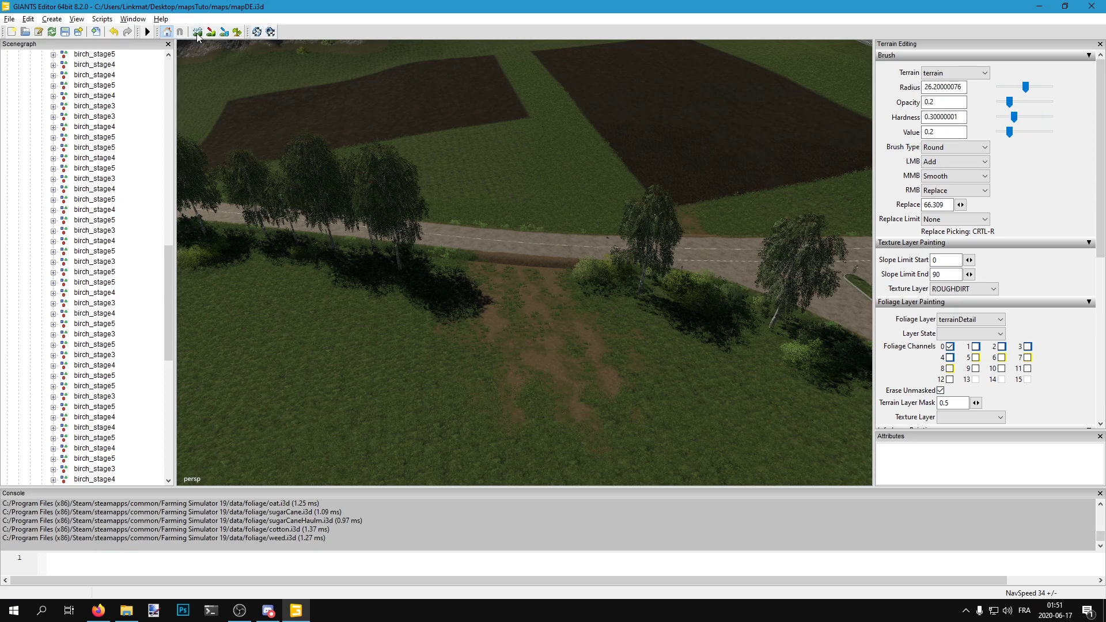
pyautogui.scroll(1, 576, 276)
pyautogui.click(515, 254)
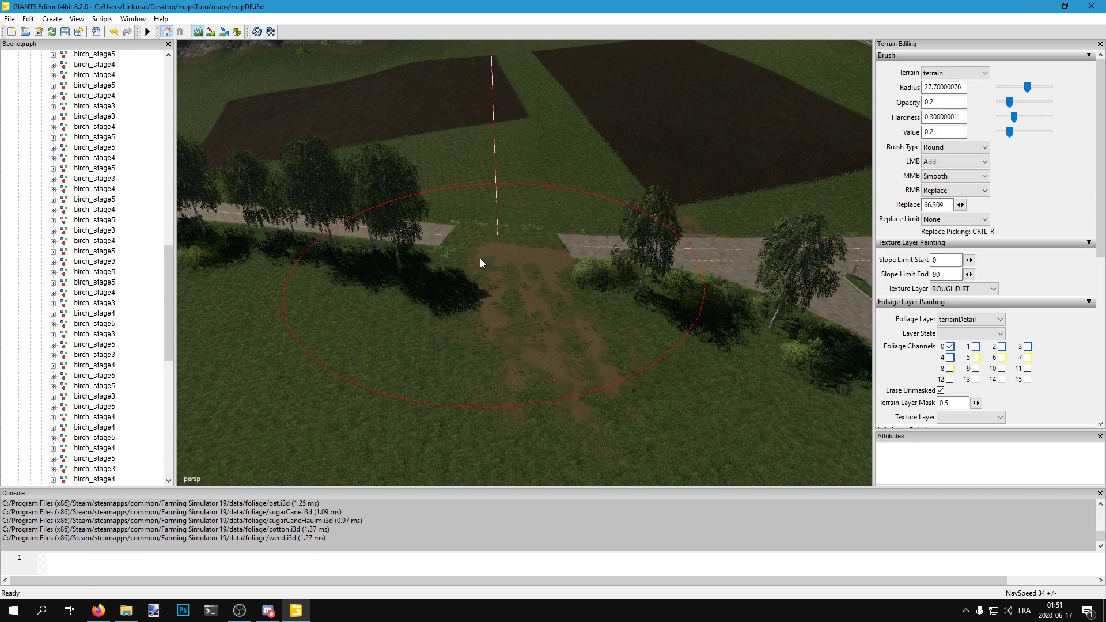
pyautogui.middleClick(486, 255)
pyautogui.moveTo(474, 249)
pyautogui.mouseDown(button='middle')
pyautogui.moveTo(510, 237)
pyautogui.moveTo(475, 249)
pyautogui.mouseUp(button='middle')
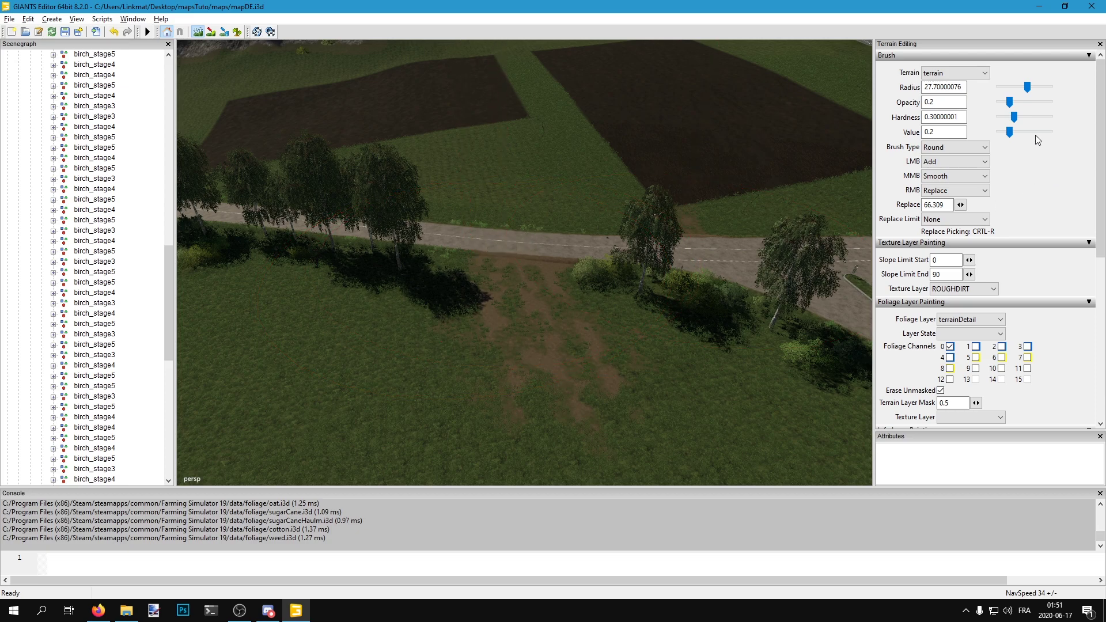
# Set opacity 0.6, hardness 0.8 and value 0.7, raise and smooth the ground around the roadside trees, and undo the strokes.
pyautogui.click(1030, 102)
pyautogui.click(613, 232)
pyautogui.scroll(1, 612, 223)
pyautogui.moveTo(612, 223); pyautogui.dragTo(608, 240, button='middle')
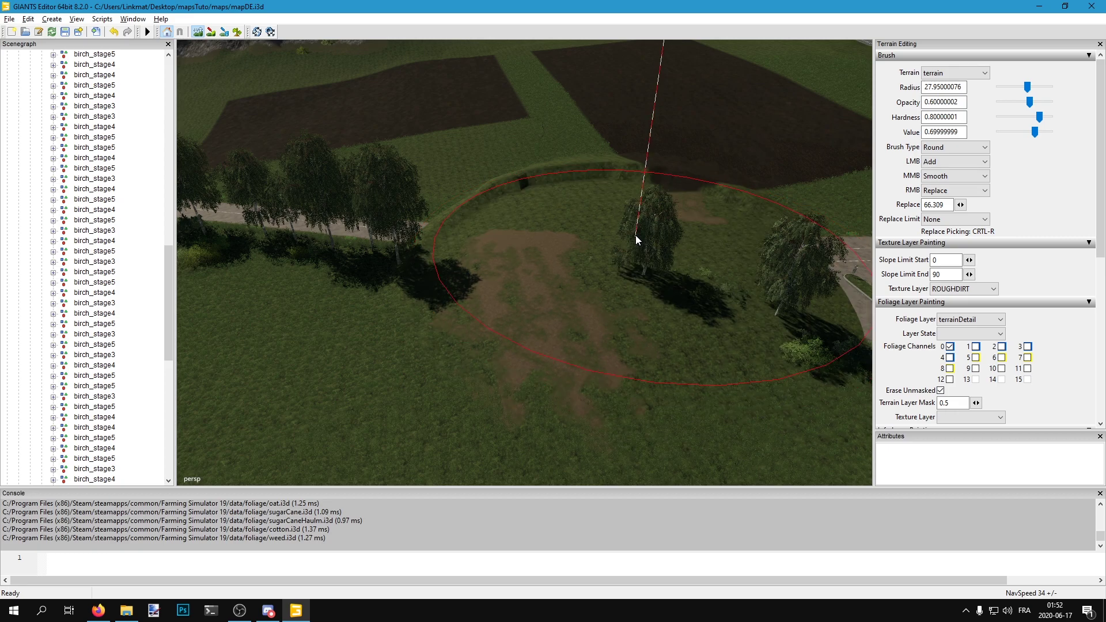
pyautogui.hotkey('ctrl', 'z')
pyautogui.hotkey('ctrl', 'z')
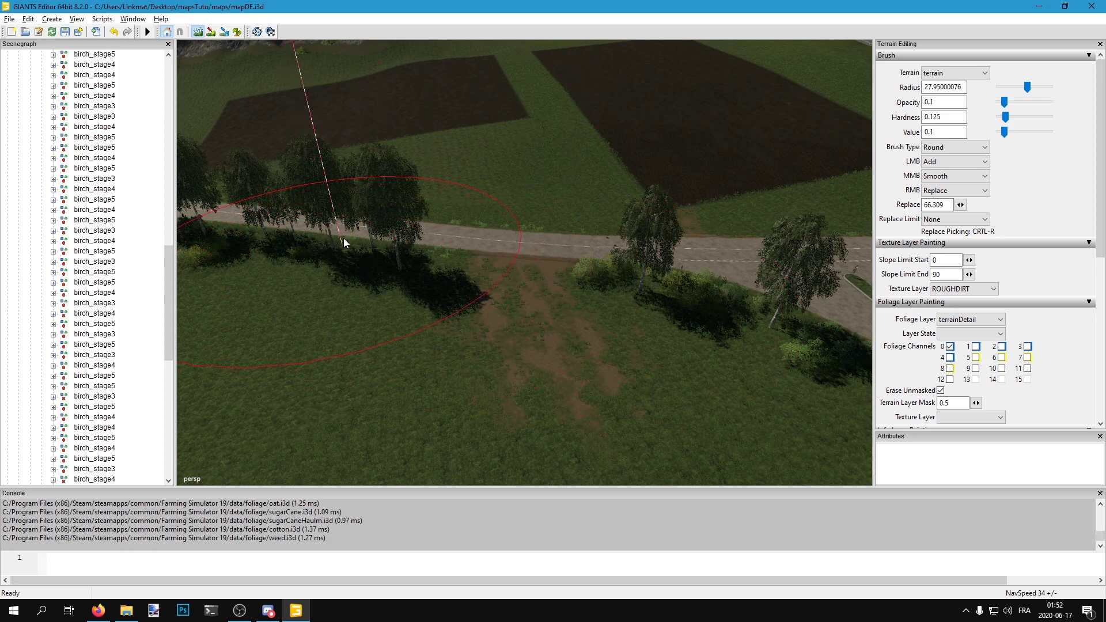
# Set opacity 0.1, hardness 0.125 and value 0.1, sculpt lightly beside the roadside trees, and undo the stroke.
pyautogui.click(409, 246)
pyautogui.hotkey('ctrl', 'z')
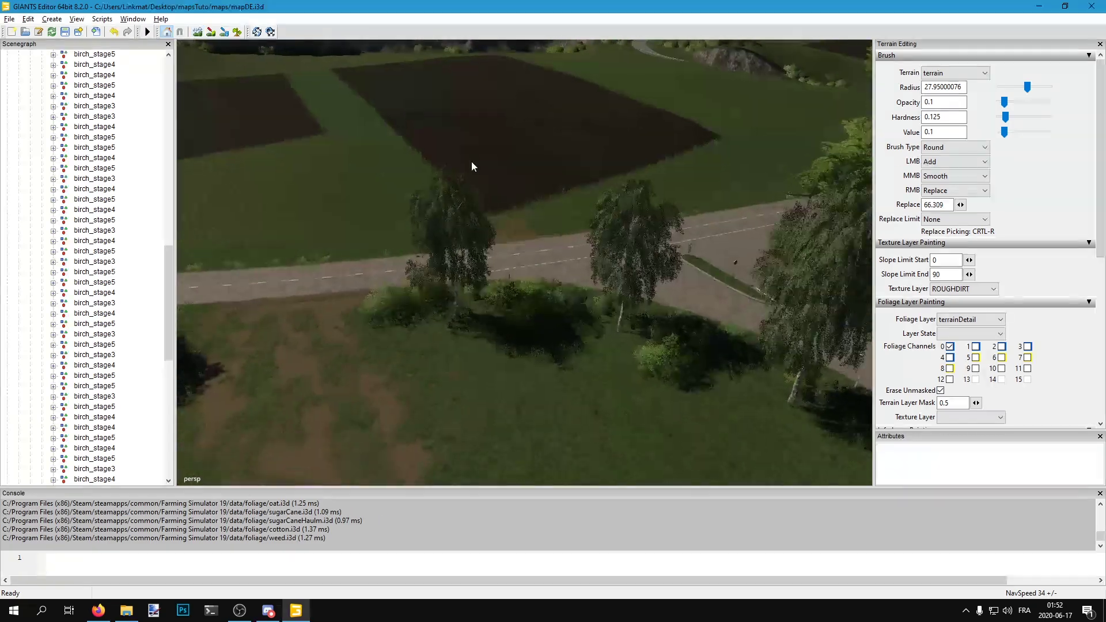
pyautogui.moveTo(471, 162); pyautogui.dragTo(561, 218, button='right')
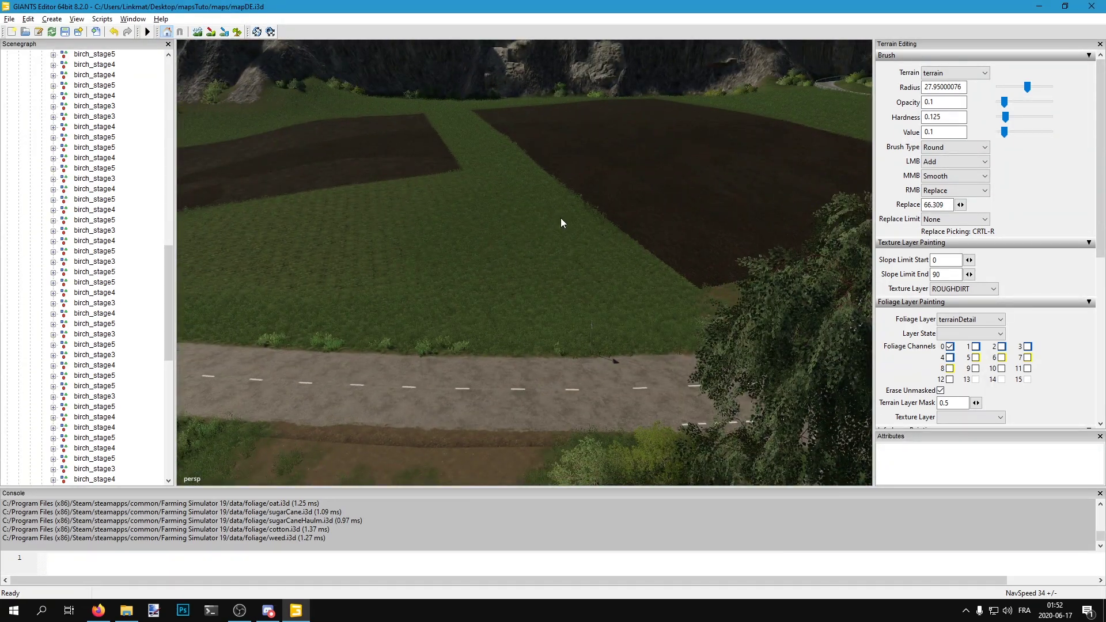